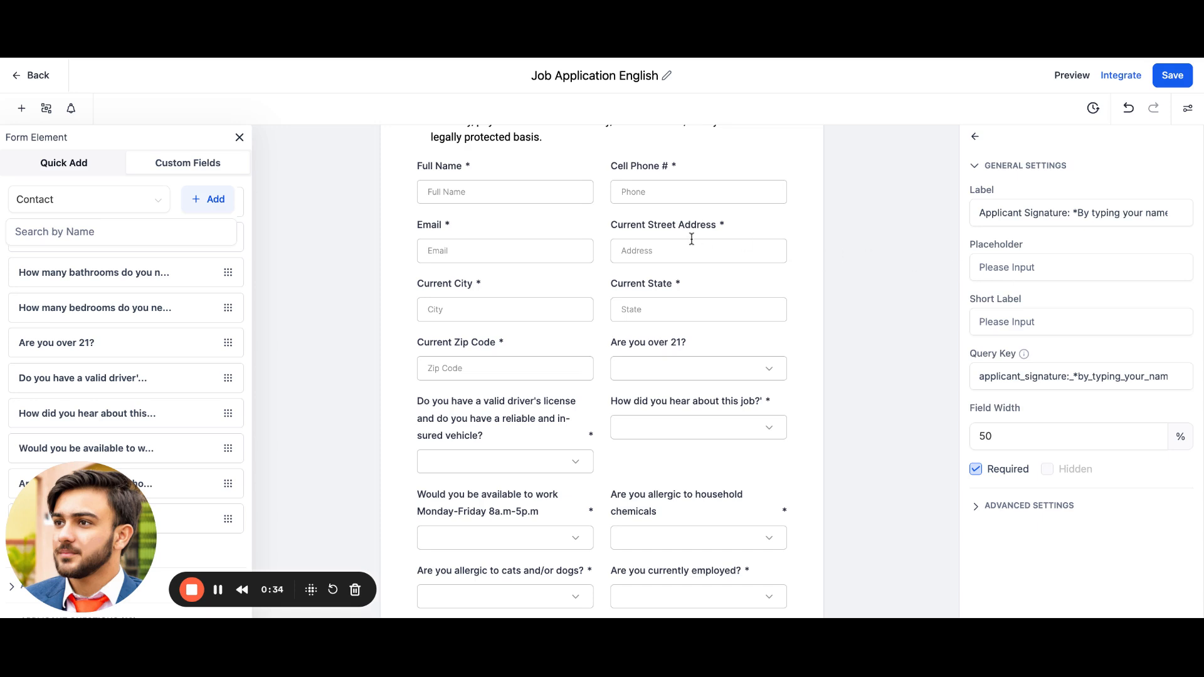
# Step: Scroll through the form's questions to review the fields available for conditions
pyautogui.scroll(-3, 511, 335)
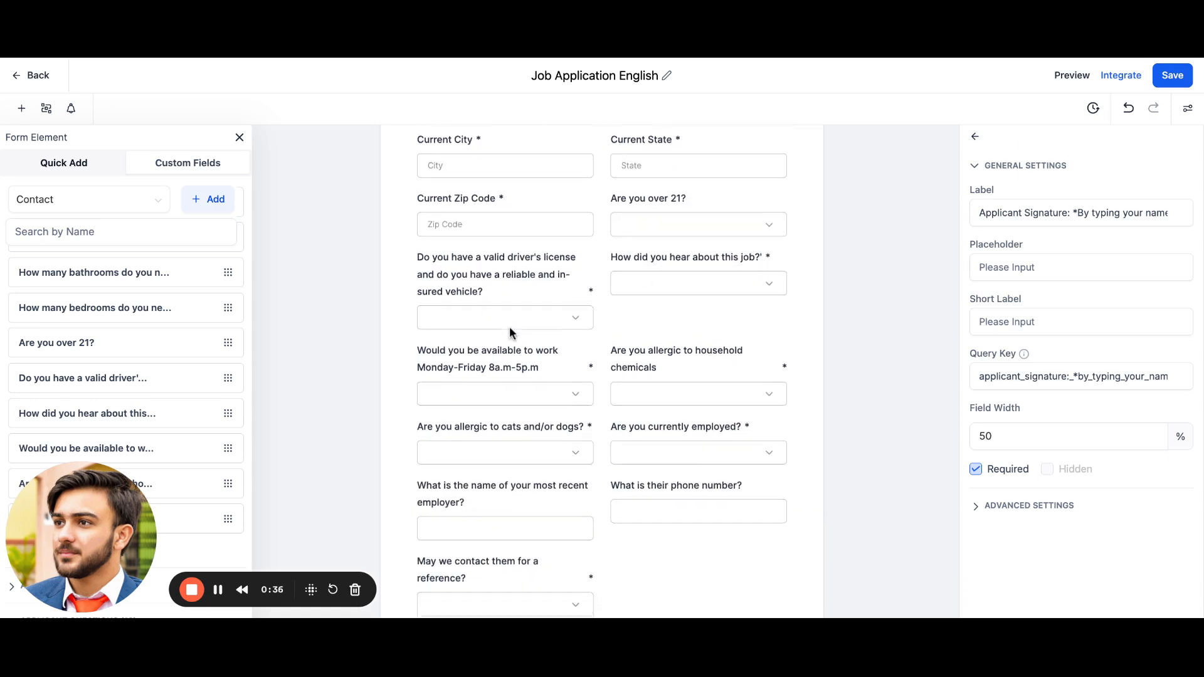
pyautogui.scroll(-6, 511, 335)
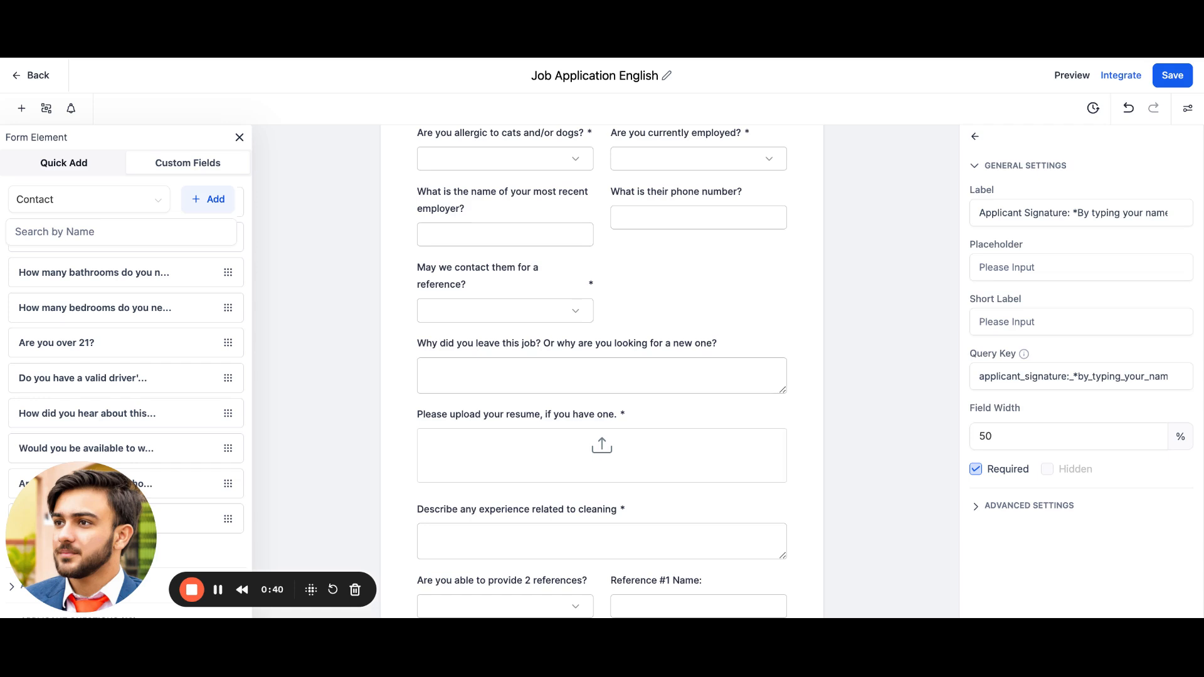
pyautogui.scroll(4, 602, 370)
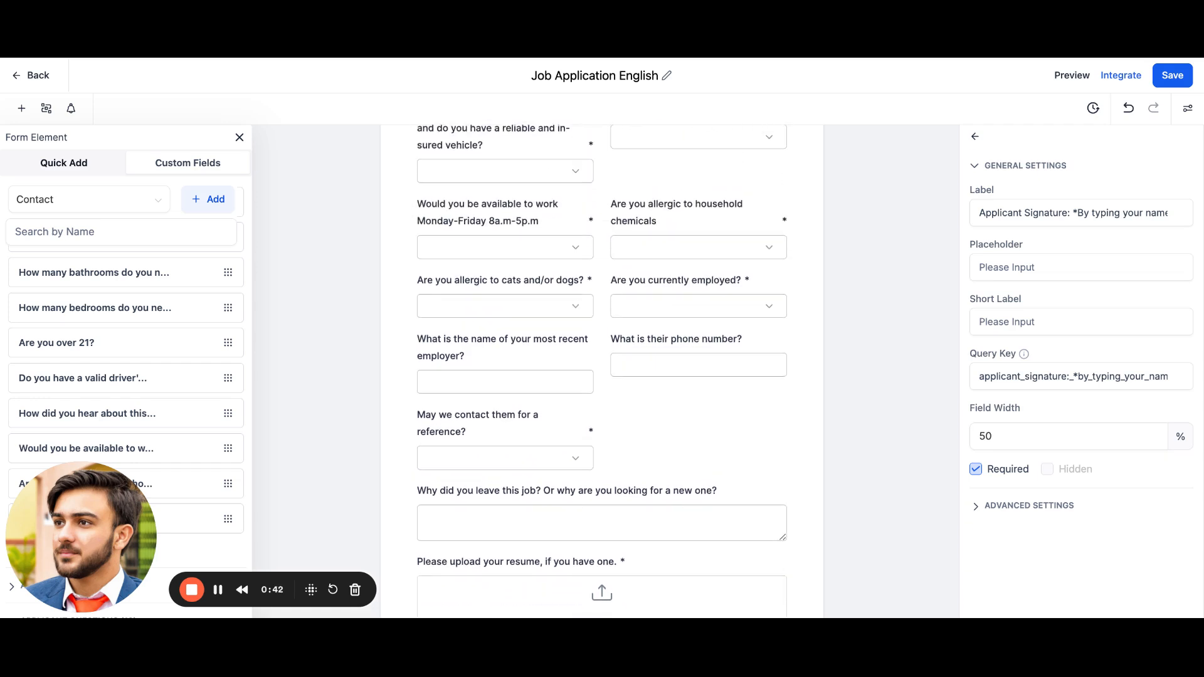
pyautogui.scroll(1, 602, 370)
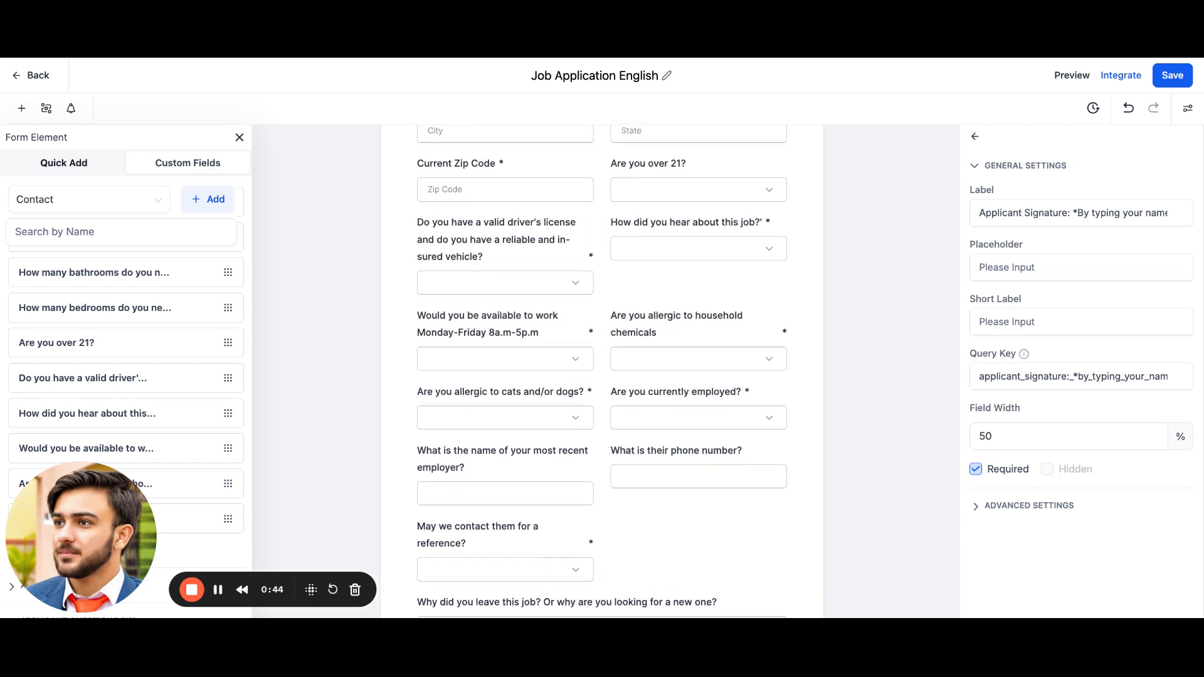
pyautogui.scroll(1, 602, 370)
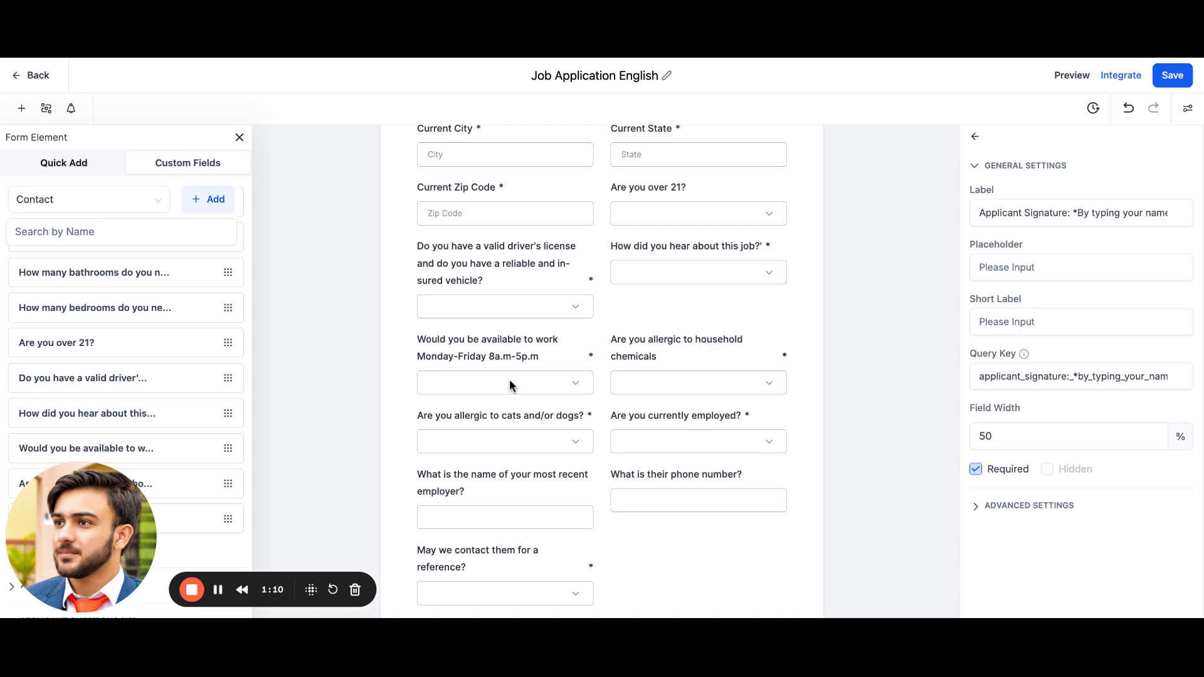
# Step: Open the form's conditional logic and review the existing Disqualify lead condition's rules and message, then return to the conditions list
pyautogui.click(49, 117)
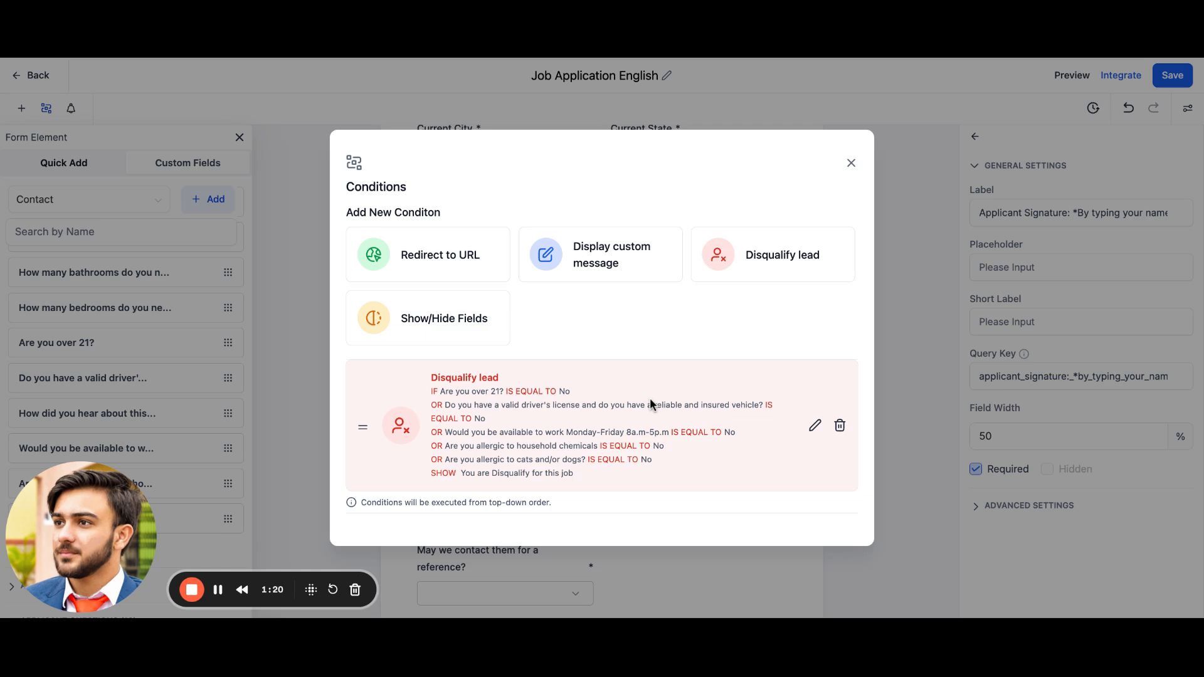
pyautogui.click(816, 427)
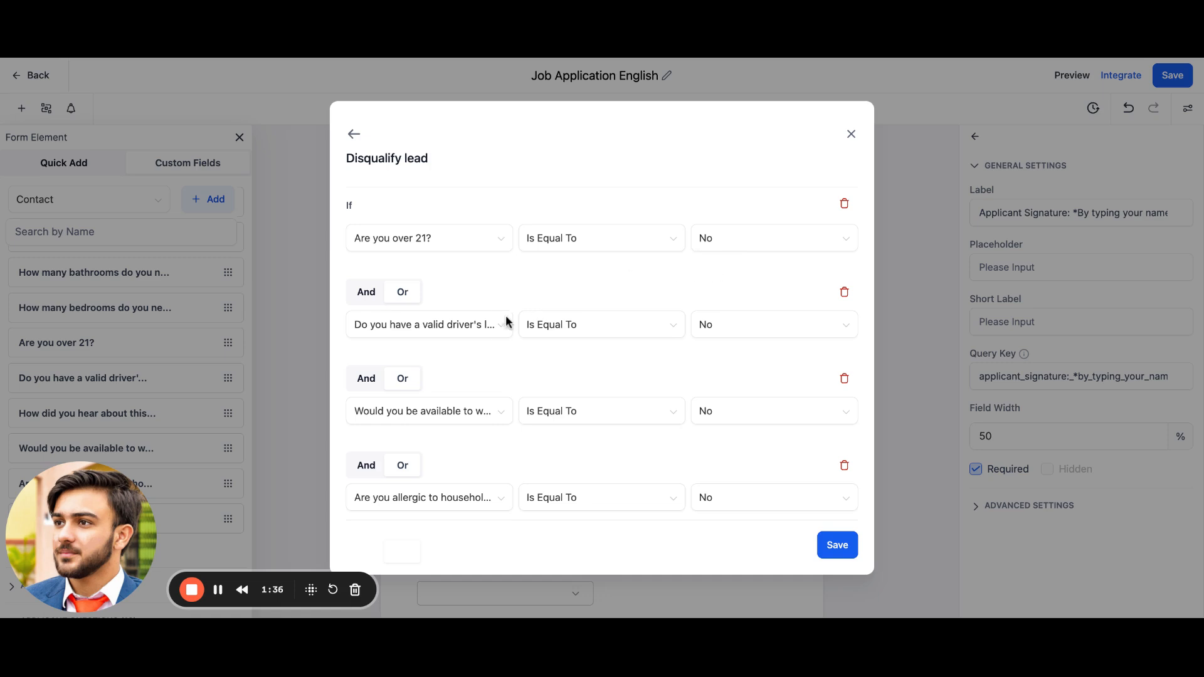
pyautogui.scroll(-3, 493, 331)
pyautogui.scroll(-5, 493, 331)
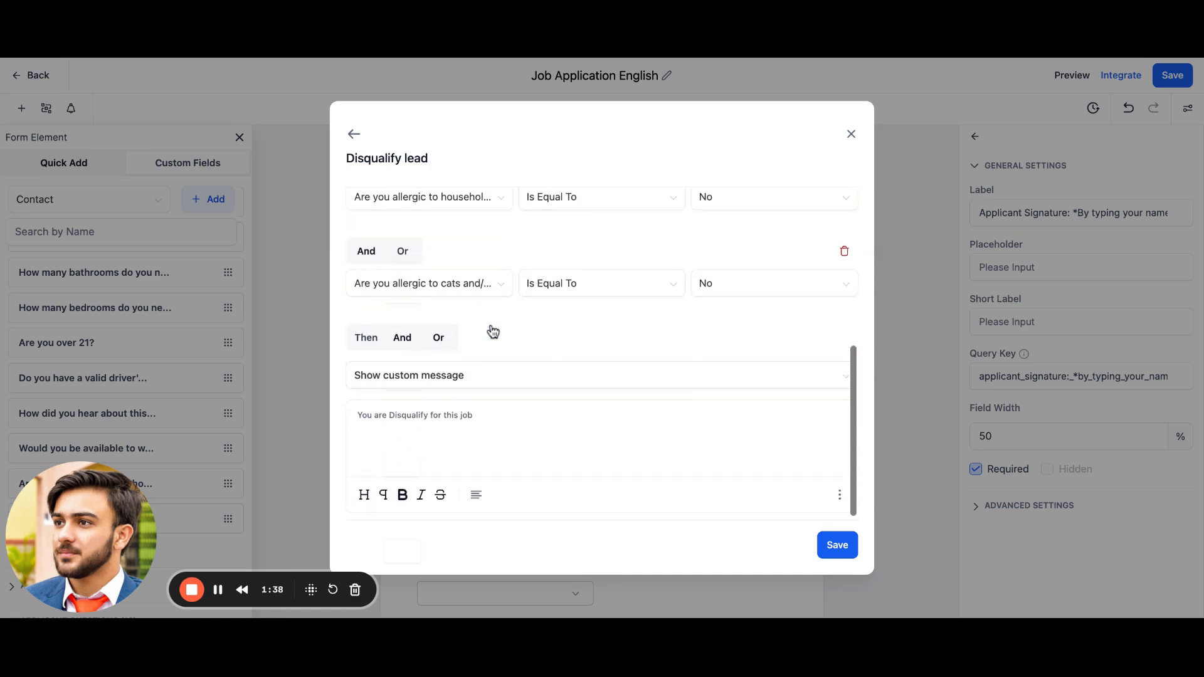
pyautogui.scroll(8, 603, 307)
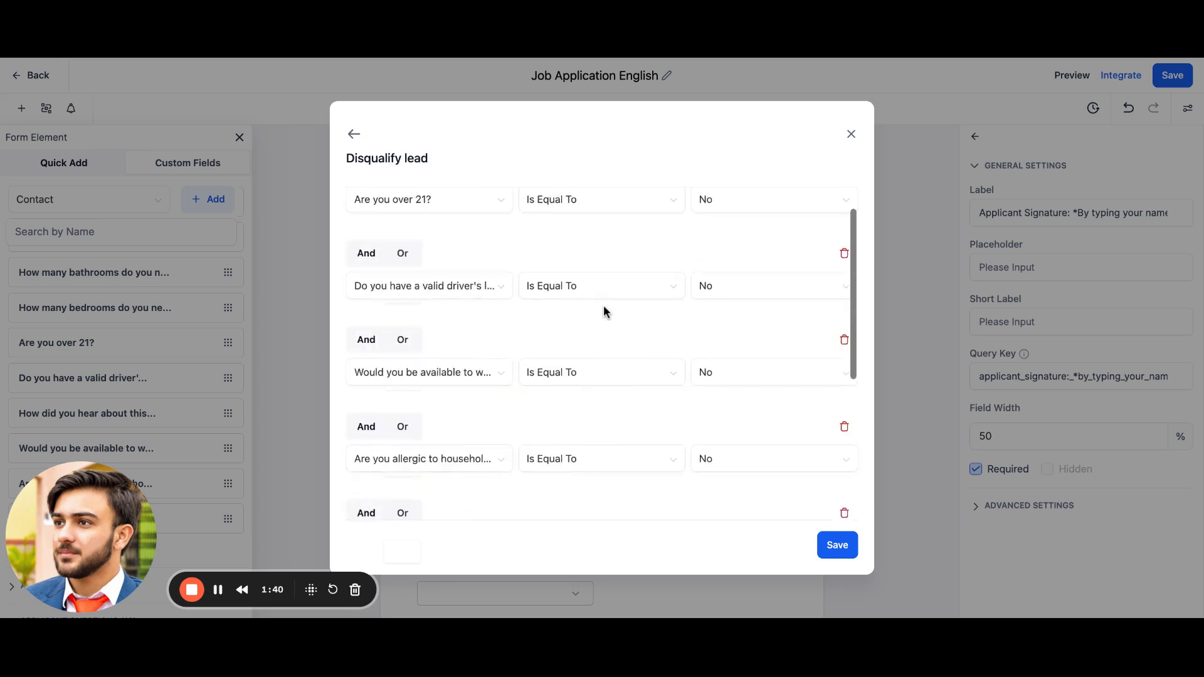
pyautogui.scroll(-4, 603, 314)
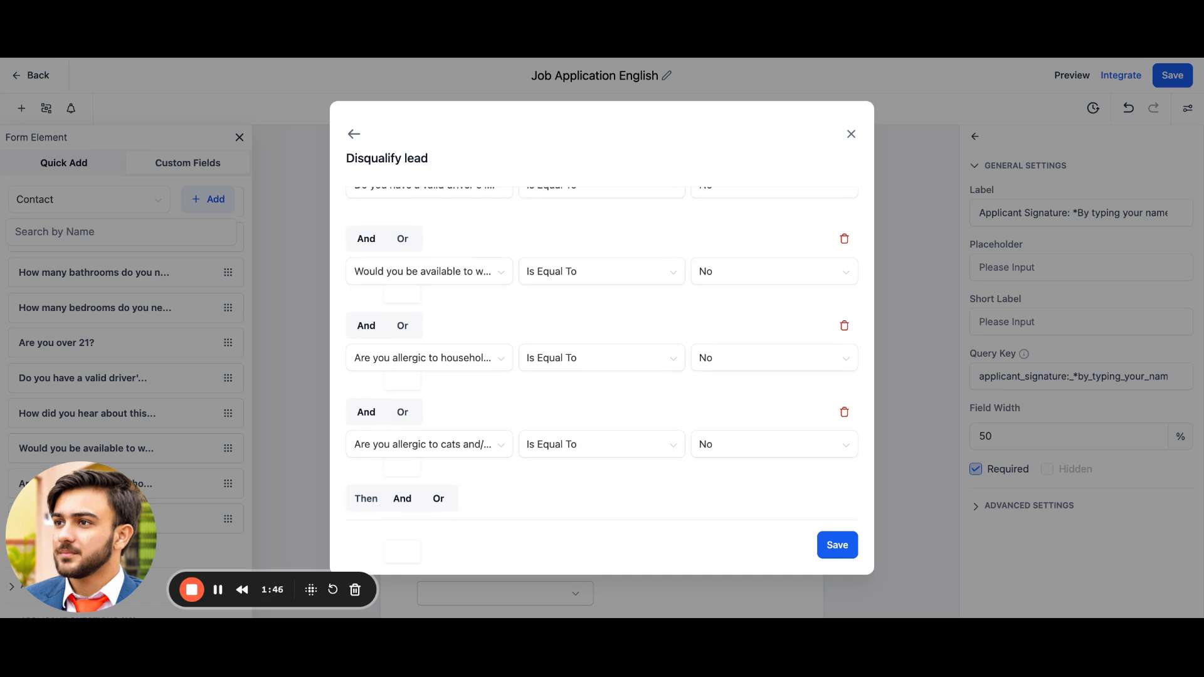
pyautogui.scroll(-4, 481, 268)
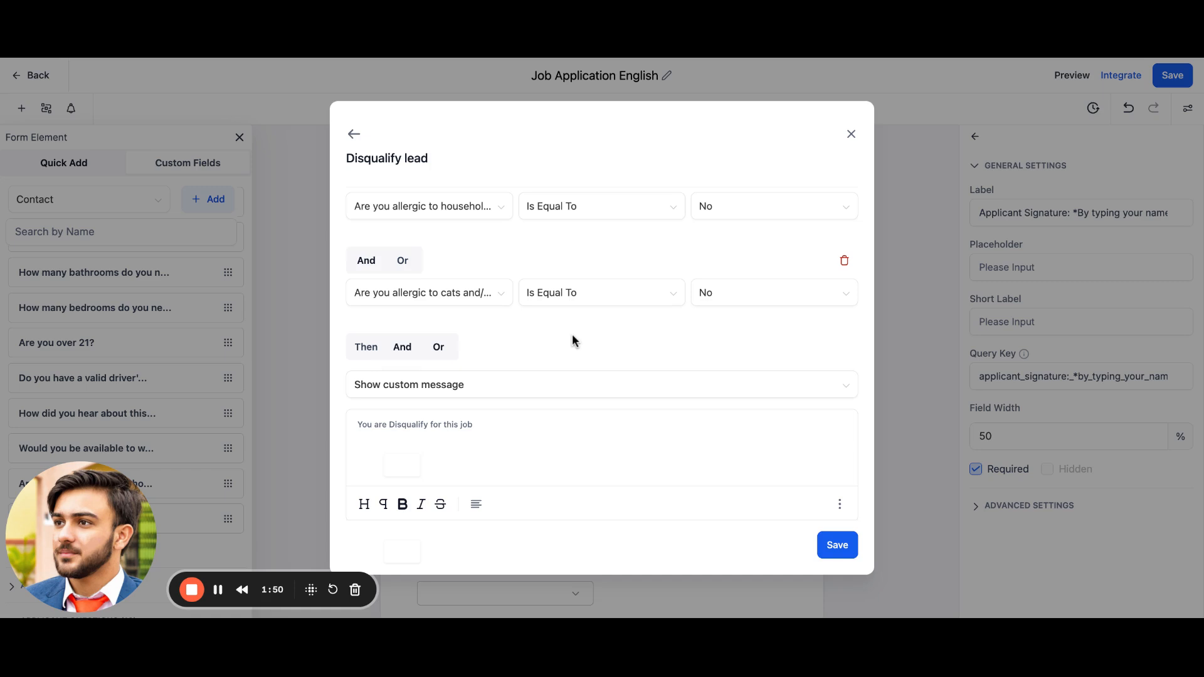
pyautogui.scroll(-1, 572, 339)
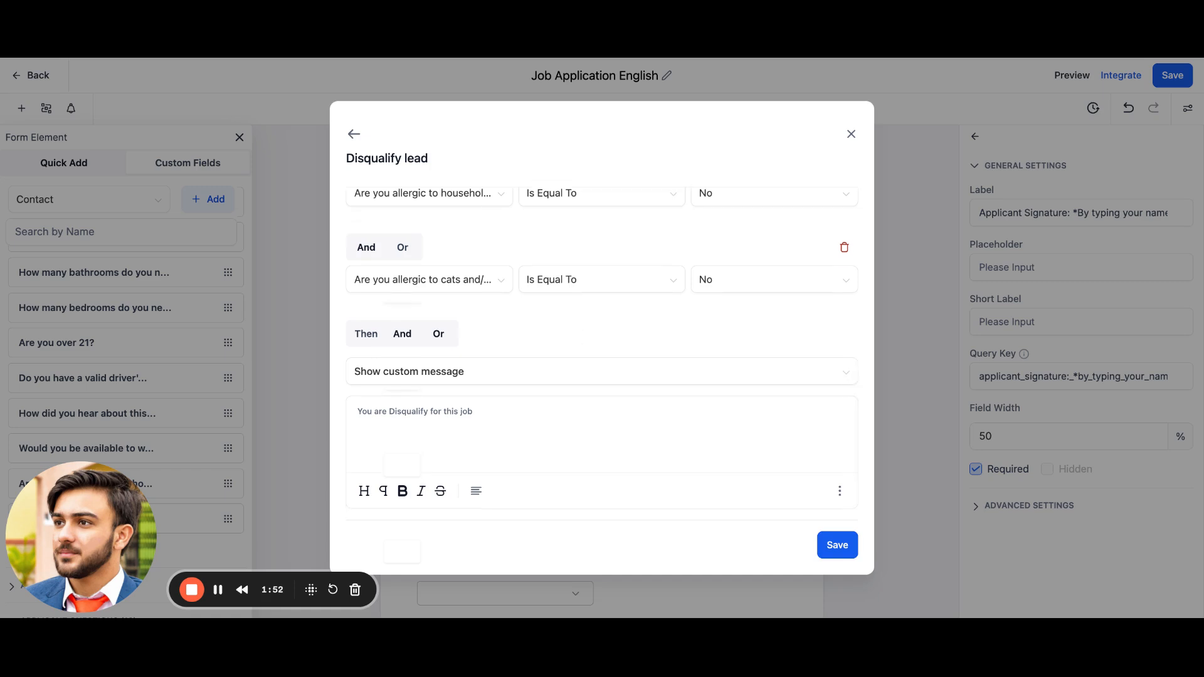
pyautogui.tripleClick(433, 414)
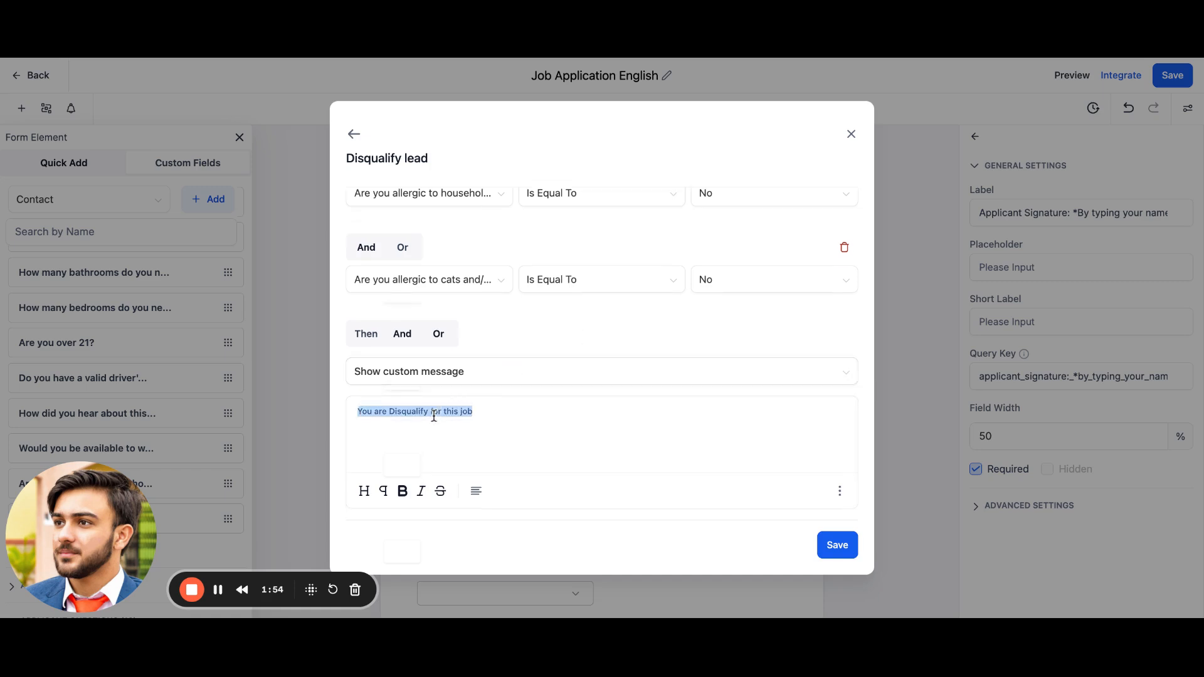
pyautogui.click(852, 136)
pyautogui.click(46, 108)
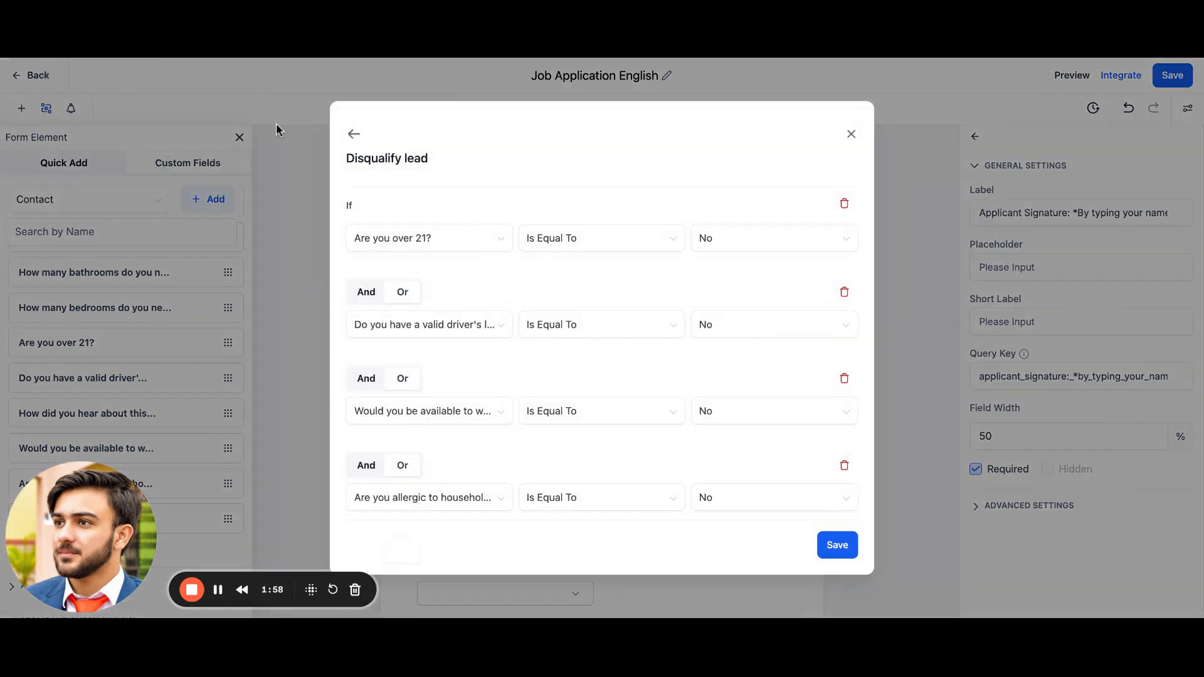
pyautogui.click(354, 133)
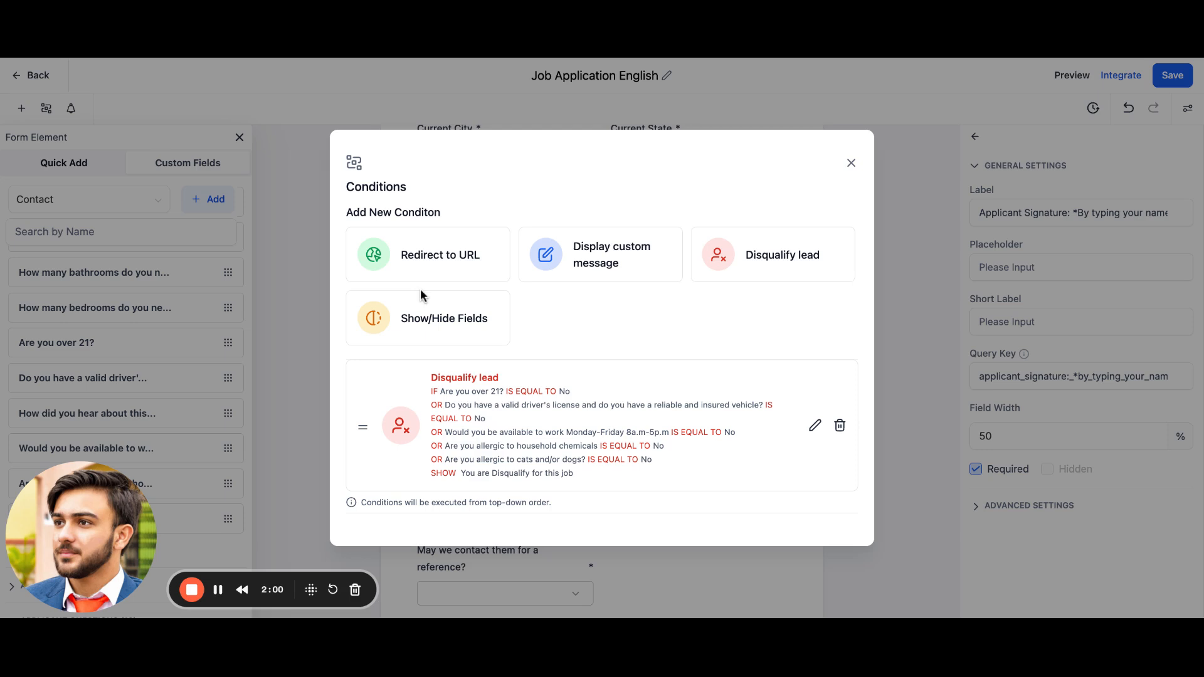
# Step: Add a Redirect to URL condition: if Are you over 21? is equal to Yes, open the presenter's website URL; copy it and save
pyautogui.click(450, 262)
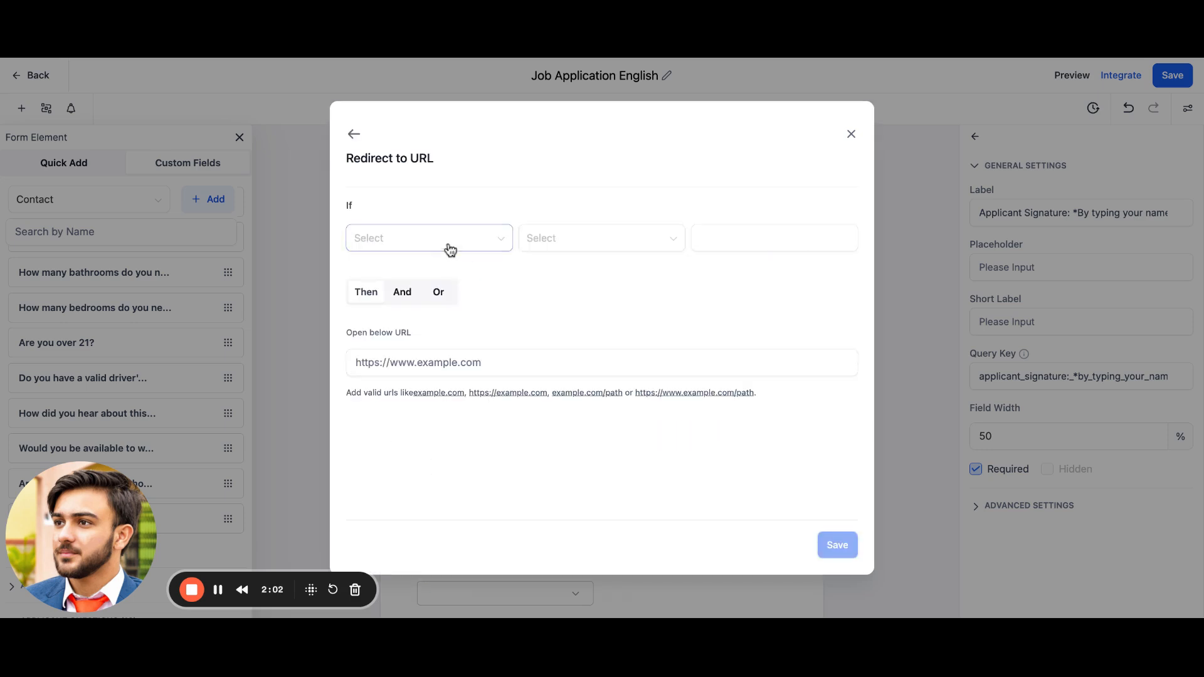
pyautogui.click(439, 238)
pyautogui.scroll(-3, 435, 361)
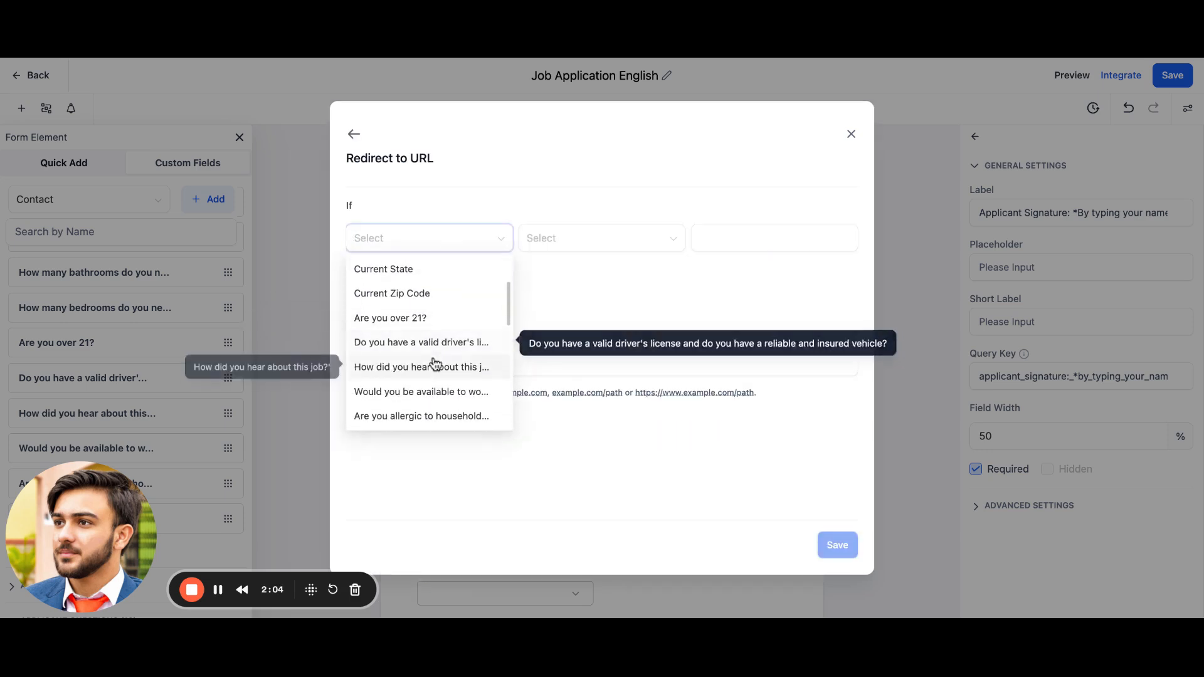
pyautogui.click(445, 321)
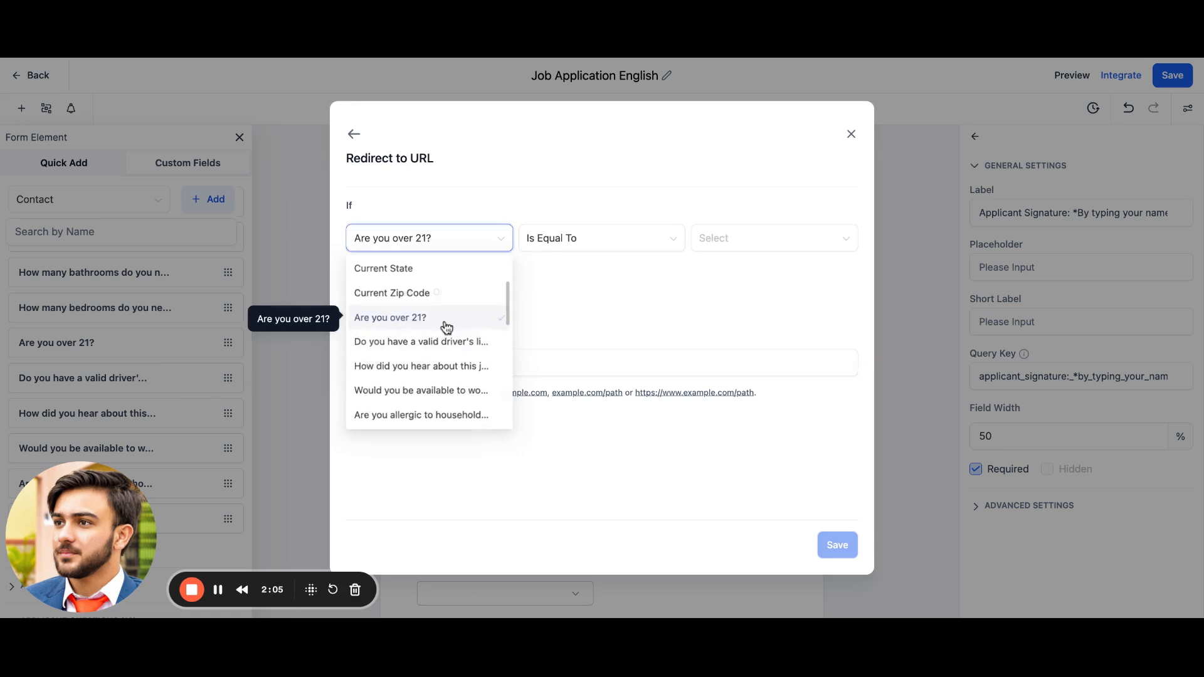
pyautogui.click(734, 247)
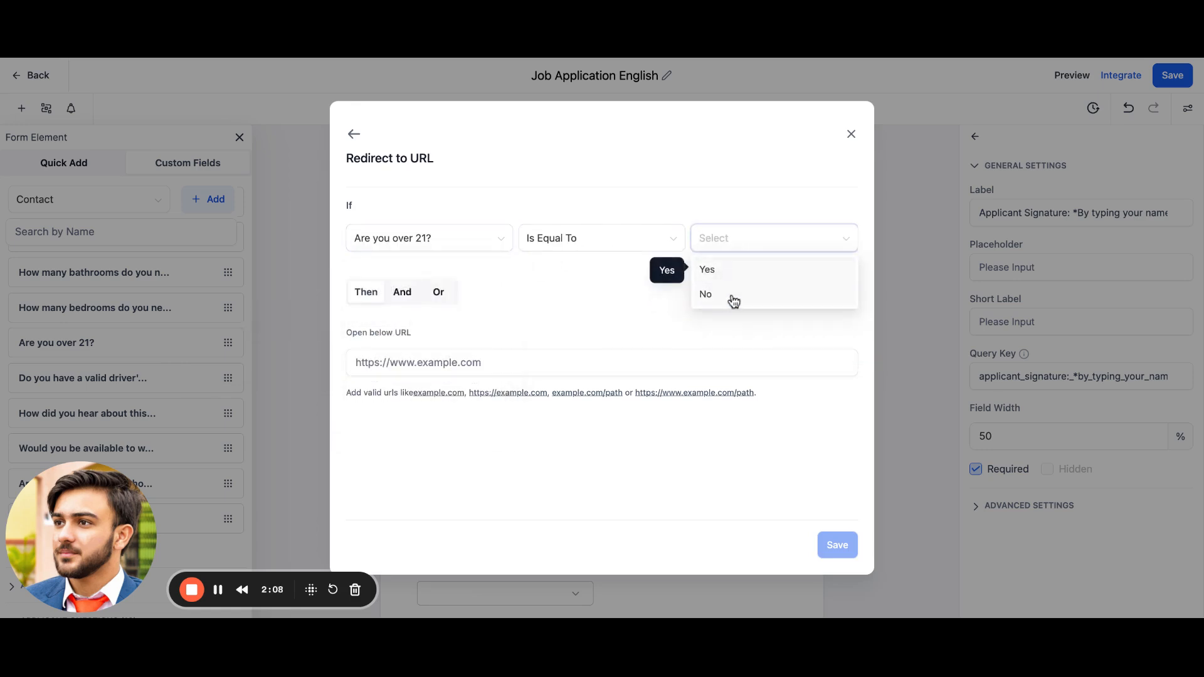
pyautogui.click(740, 276)
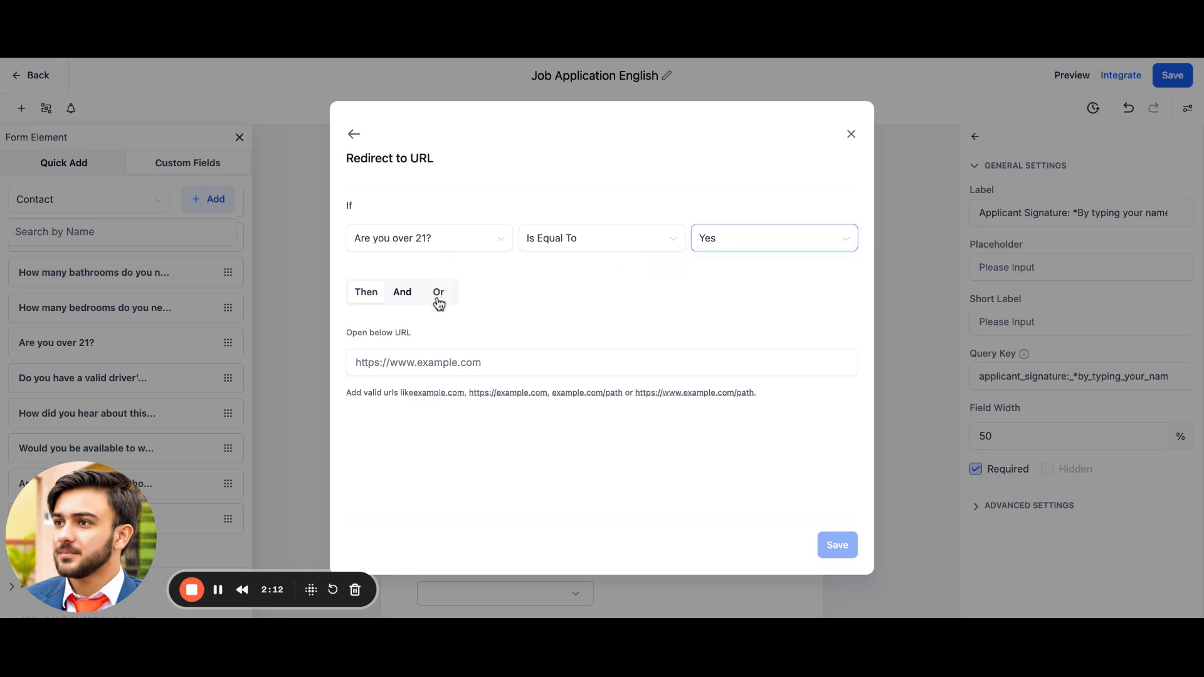
pyautogui.click(417, 363)
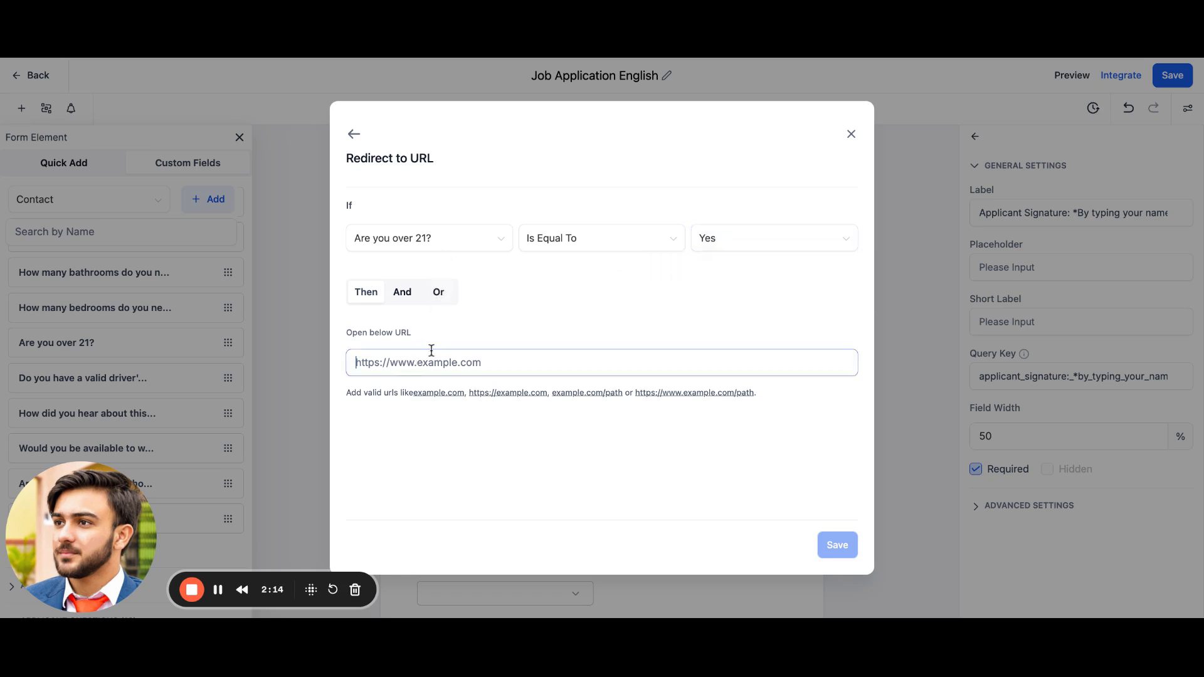
pyautogui.write('www.haiders')
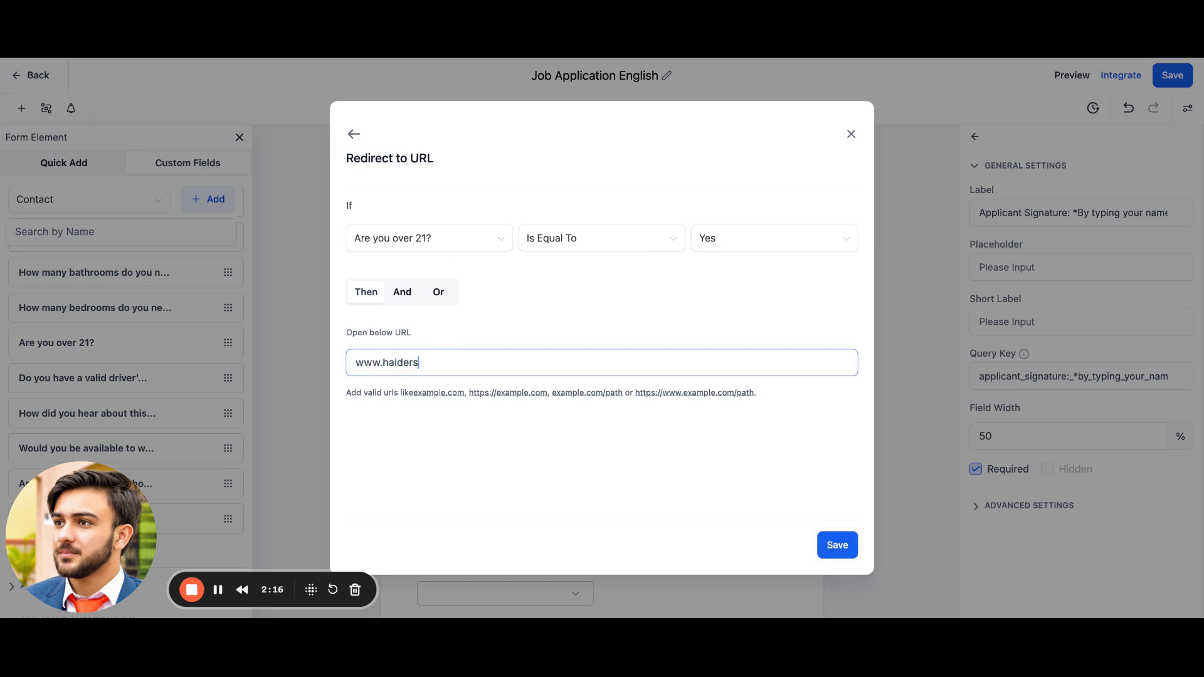
pyautogui.write('afdar.com')
pyautogui.hotkey('ctrl', 'a')
pyautogui.hotkey('ctrl', 'c')
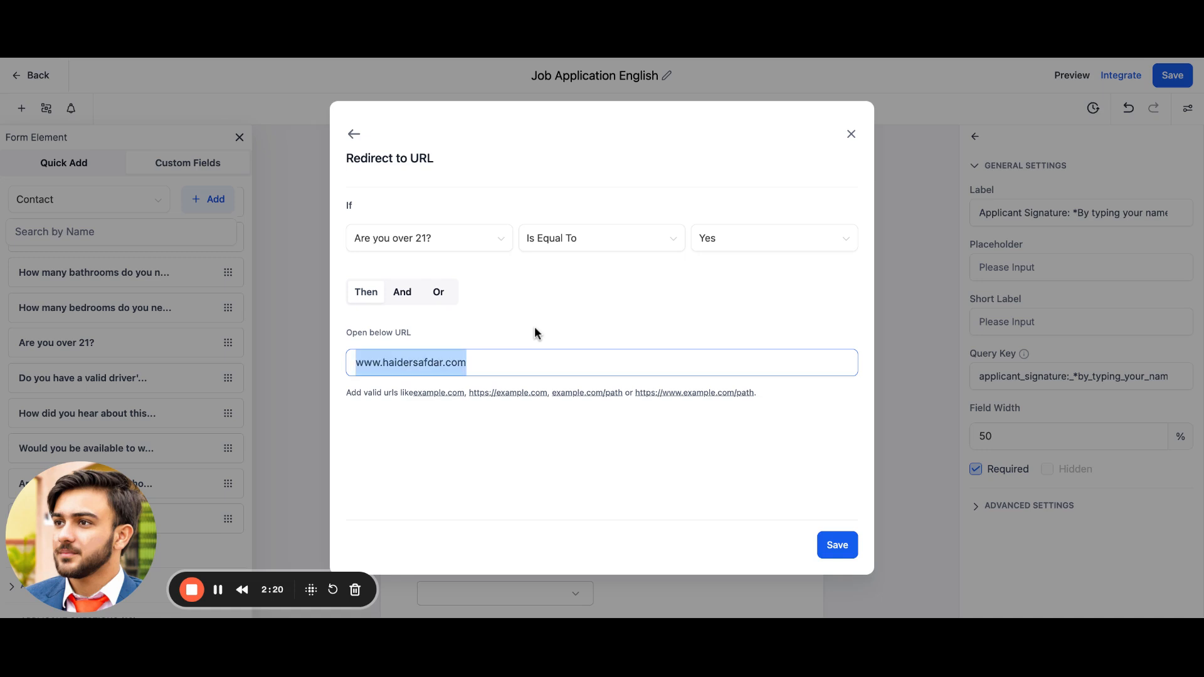
pyautogui.click(837, 545)
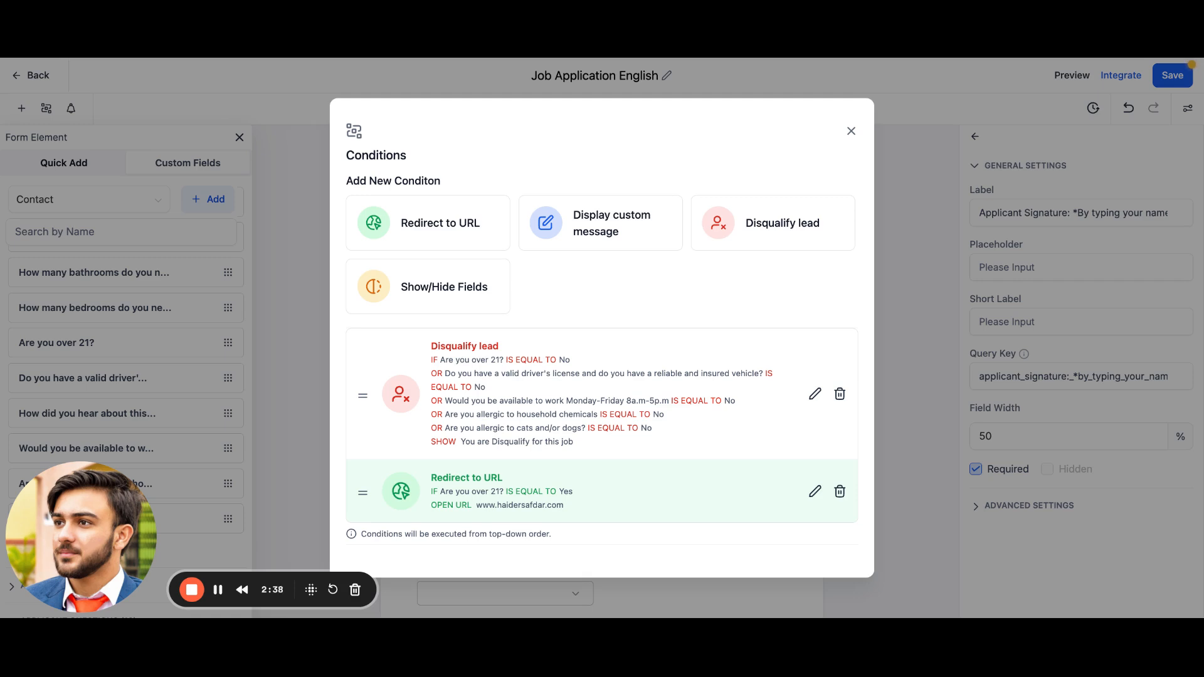
# Step: Start another Redirect to URL condition: if Are you allergic to household chemicals is equal to Yes
pyautogui.click(439, 221)
pyautogui.click(441, 242)
pyautogui.scroll(-1, 439, 414)
pyautogui.scroll(-3, 439, 417)
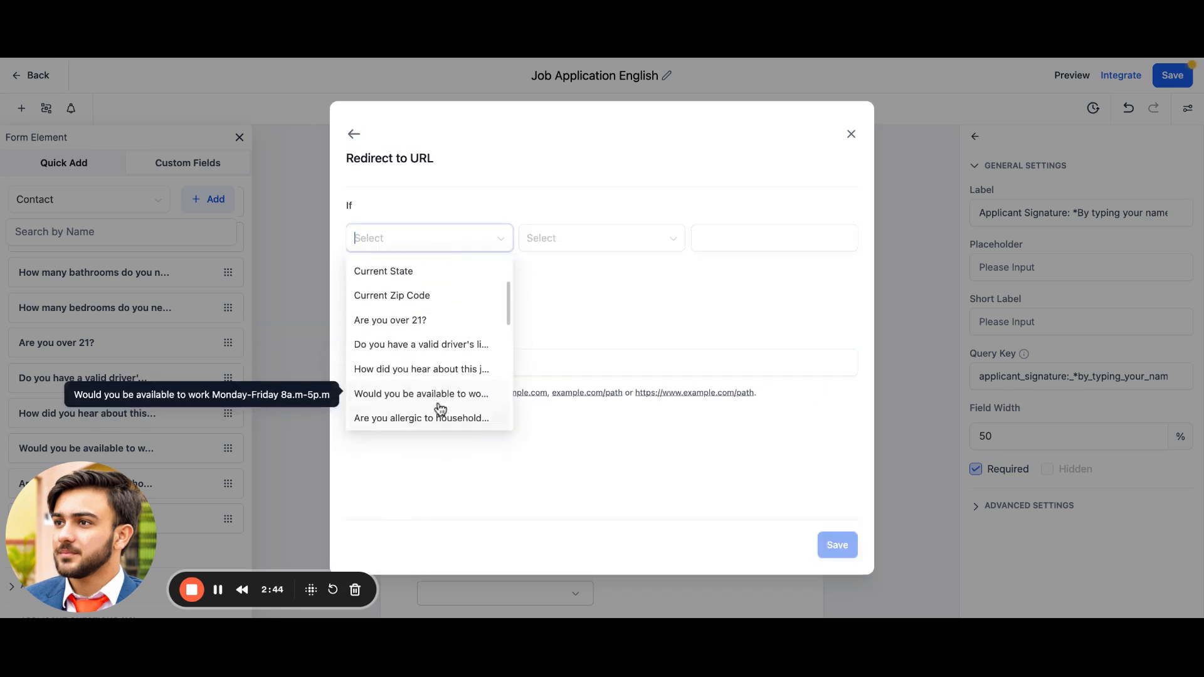
pyautogui.click(446, 417)
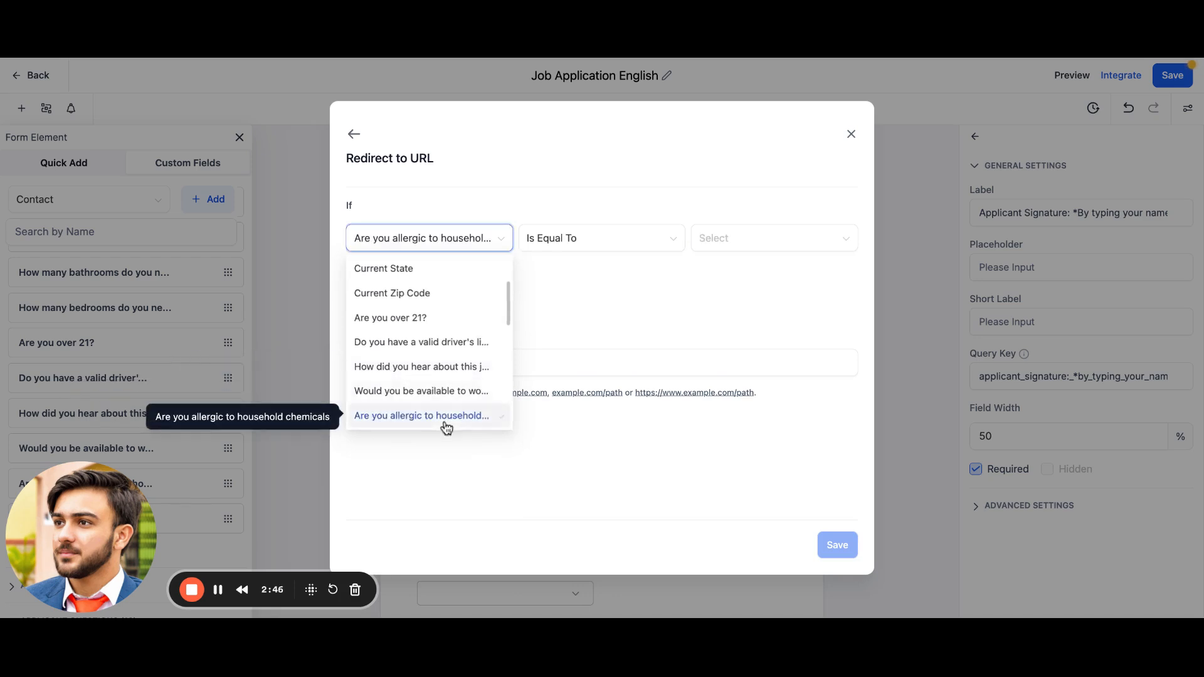
pyautogui.click(773, 244)
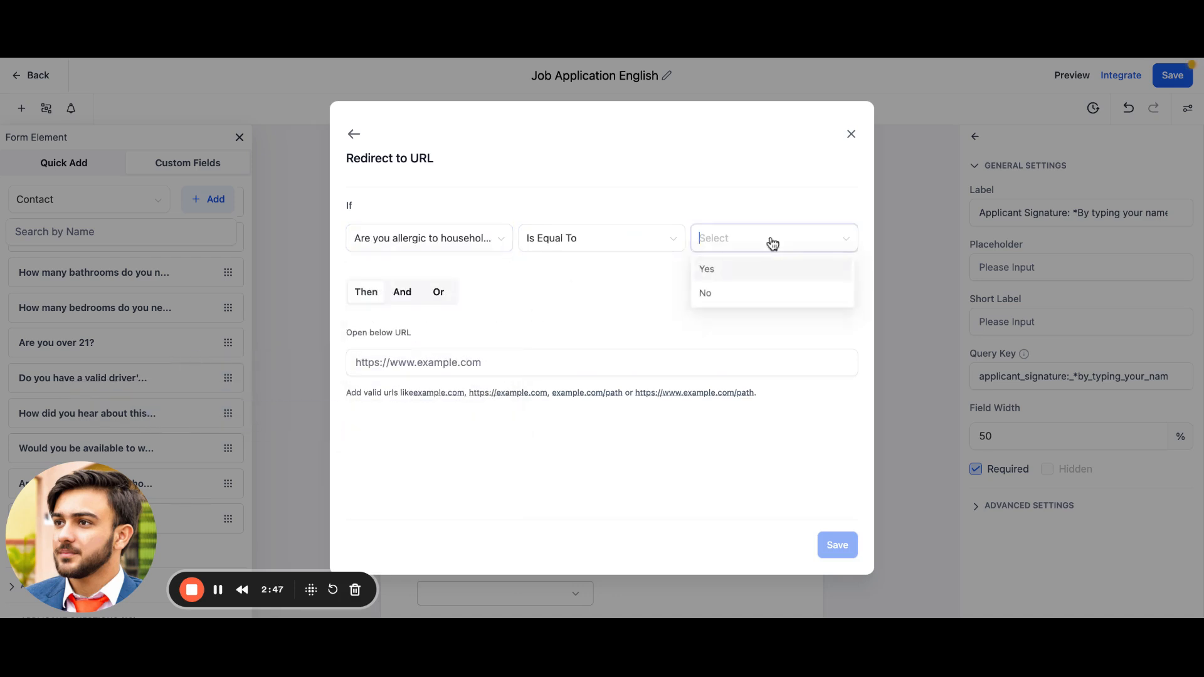
pyautogui.click(750, 276)
# Step: Add an Or rule: Would you be available to work Monday-Friday 8a.m-5p.m is equal to Yes
pyautogui.click(433, 294)
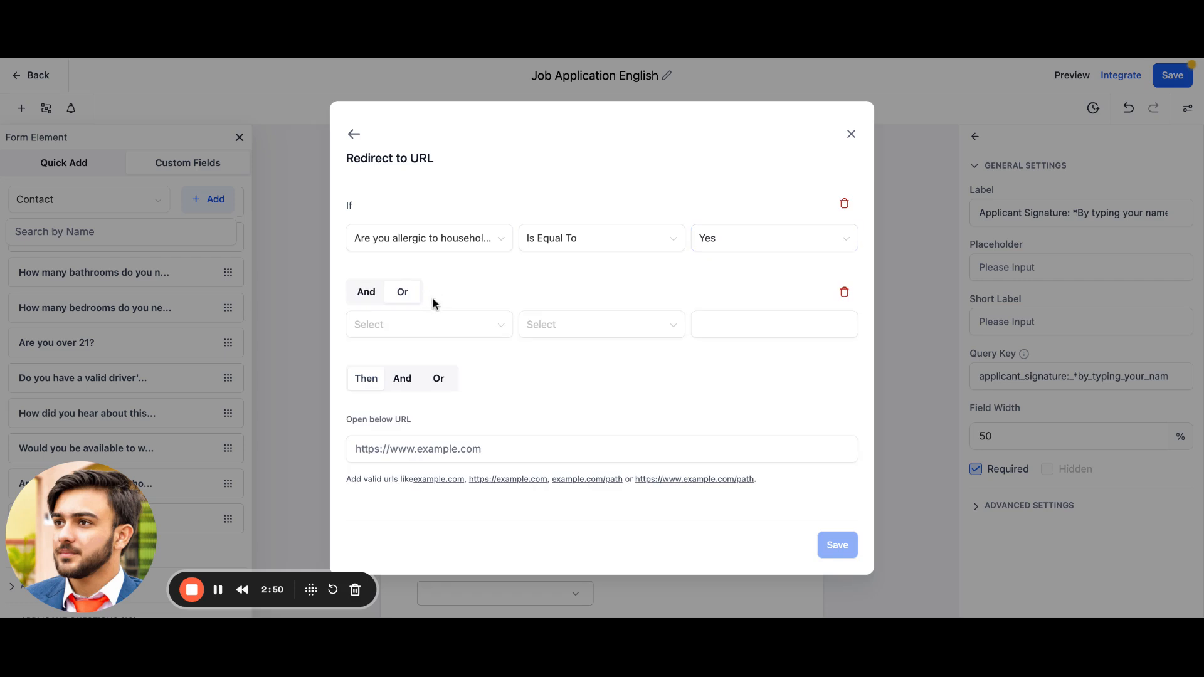
pyautogui.click(485, 321)
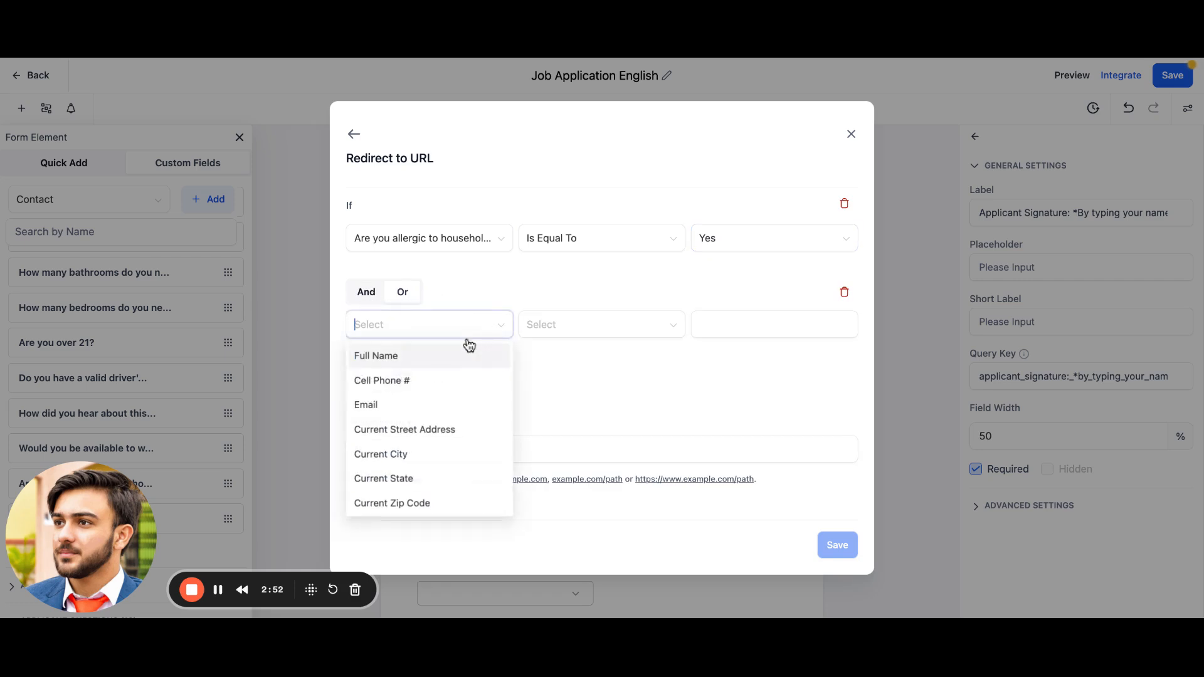
pyautogui.scroll(-5, 437, 408)
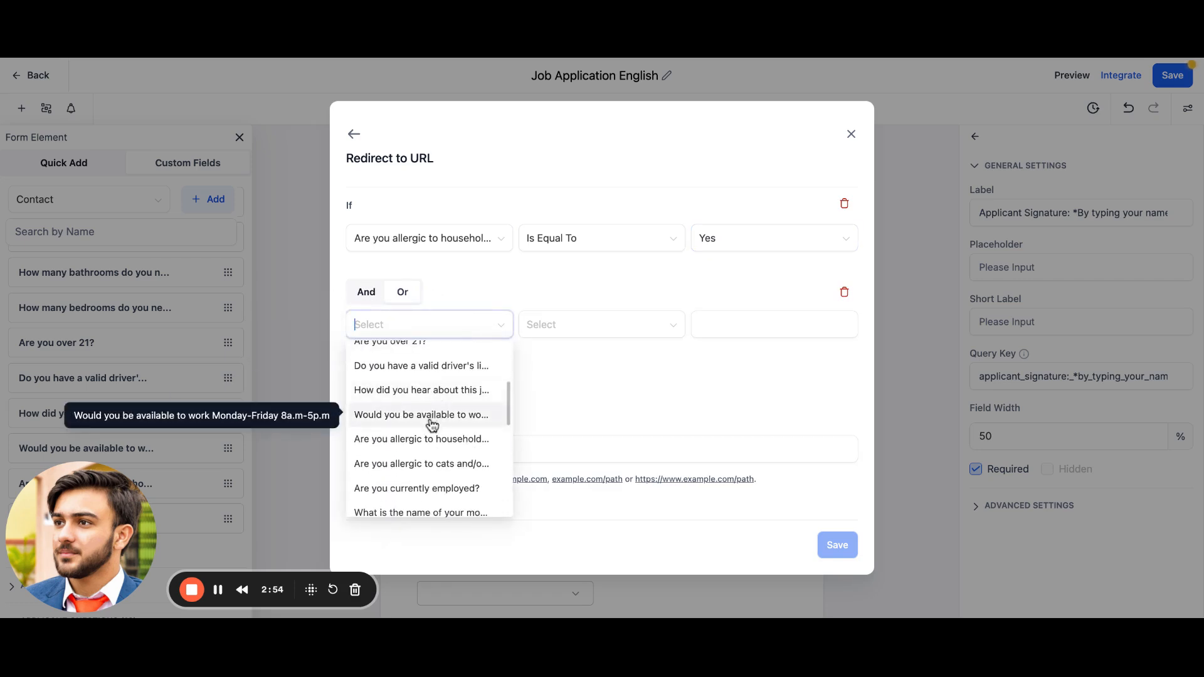
pyautogui.click(437, 414)
pyautogui.click(728, 330)
pyautogui.click(727, 363)
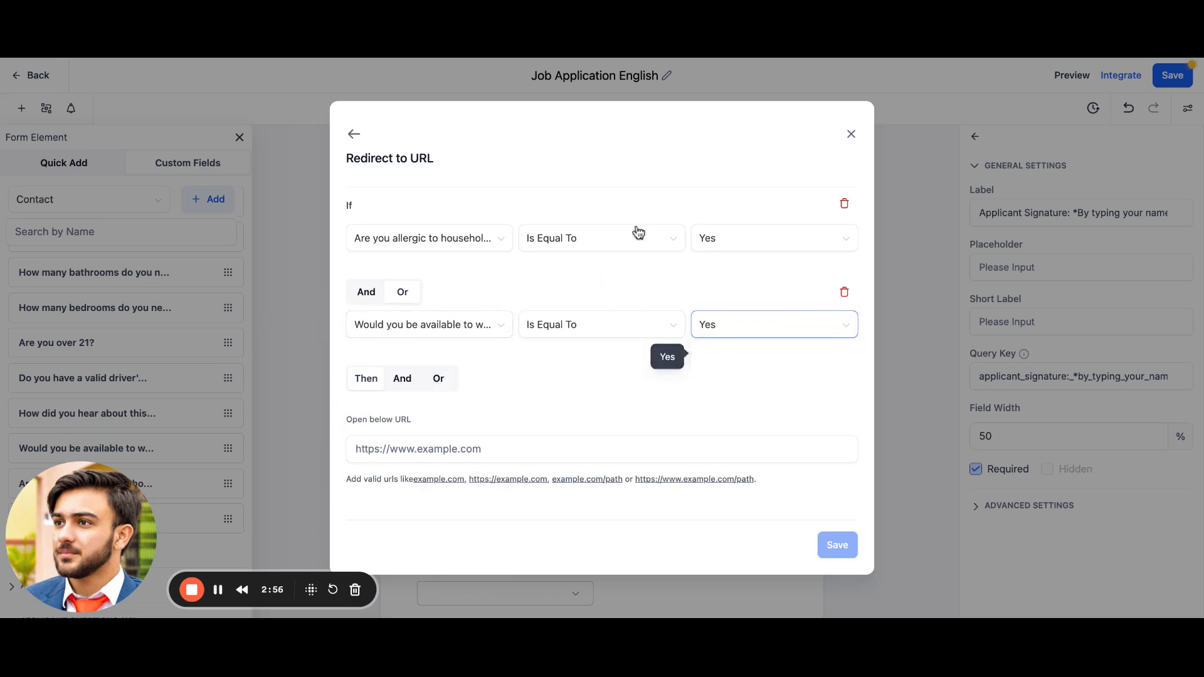
# Step: Paste the presenter's website URL with /abc appended as the redirect address and save the condition
pyautogui.click(530, 454)
pyautogui.hotkey('ctrl', 'v')
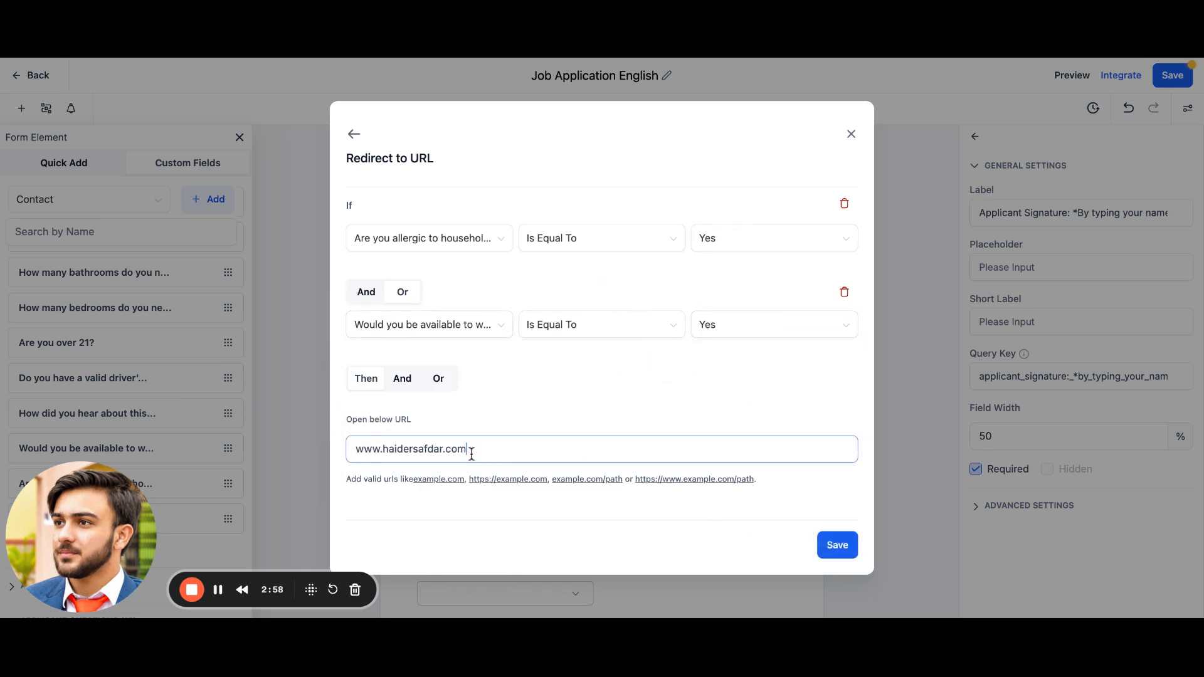
pyautogui.write('/abc')
pyautogui.click(840, 545)
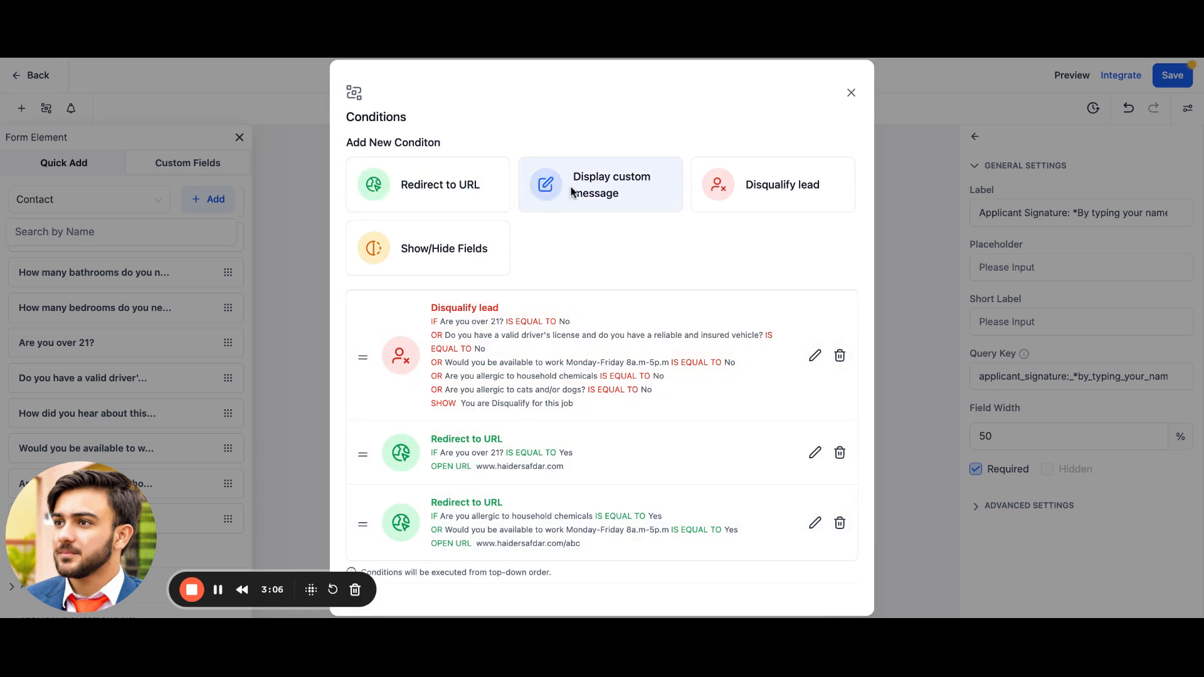
# Step: Start a Display custom message condition: if Are you able to provide 2 references? is equal to Yes
pyautogui.click(600, 195)
pyautogui.click(451, 233)
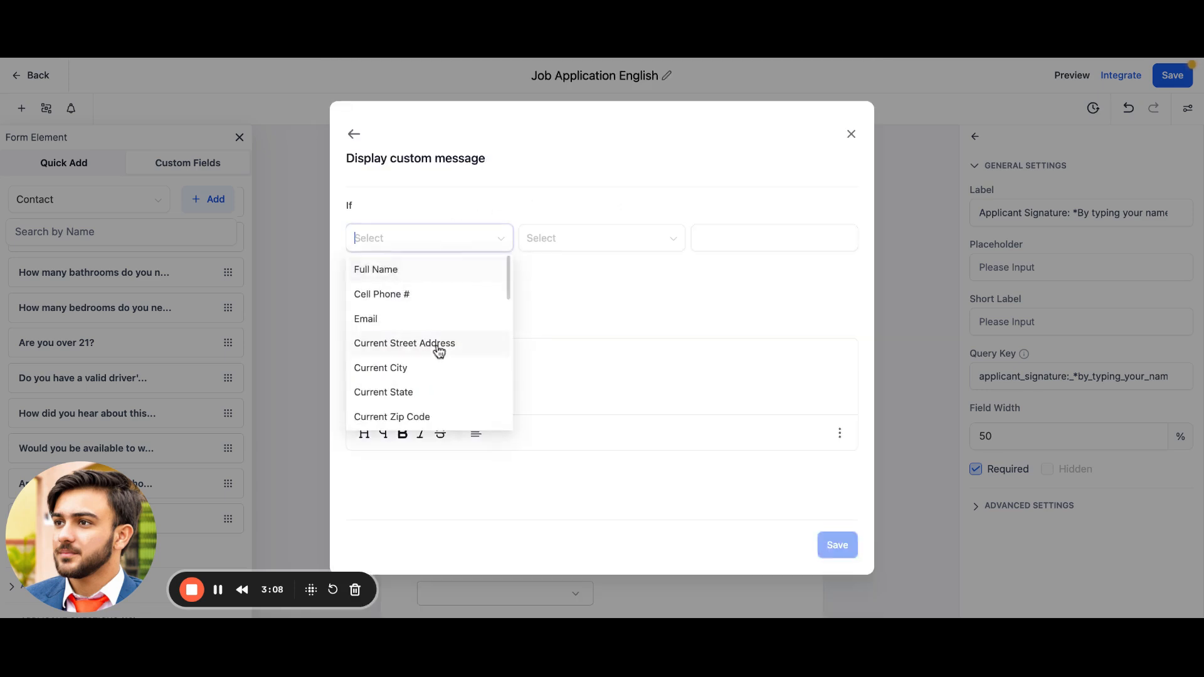
pyautogui.scroll(-5, 439, 351)
pyautogui.scroll(-2, 439, 351)
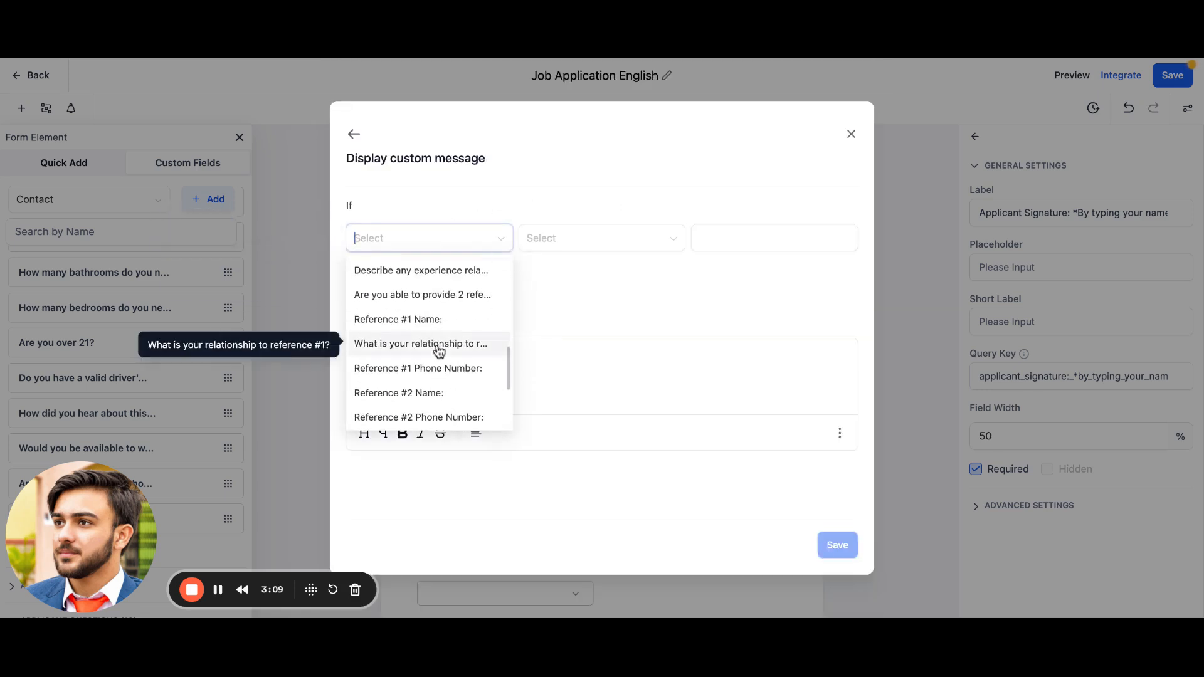
pyautogui.click(455, 308)
pyautogui.click(749, 246)
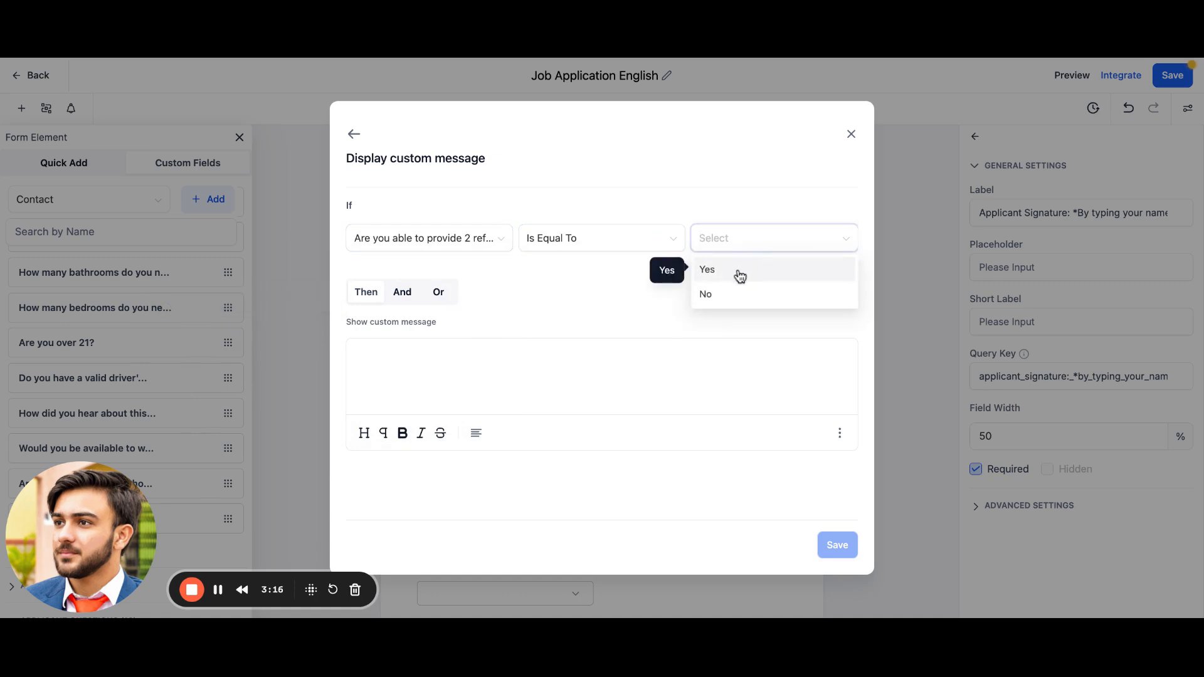
pyautogui.click(740, 276)
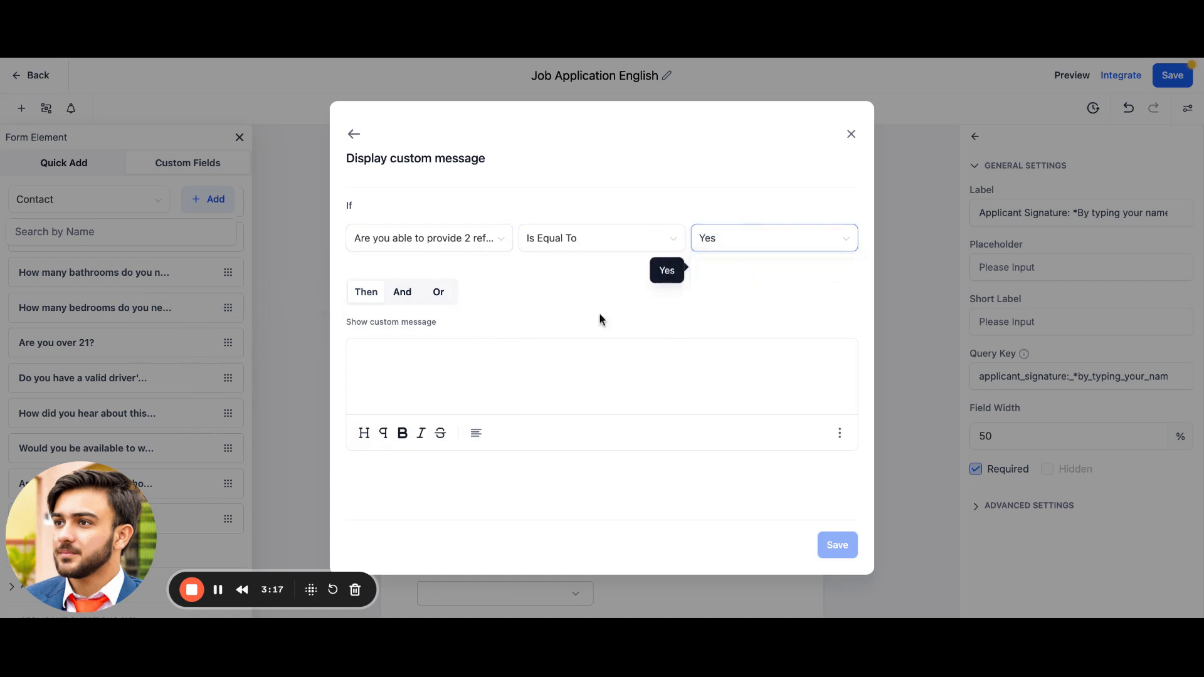
# Step: Enter the custom message Thanks for your reference and save the condition
pyautogui.click(440, 373)
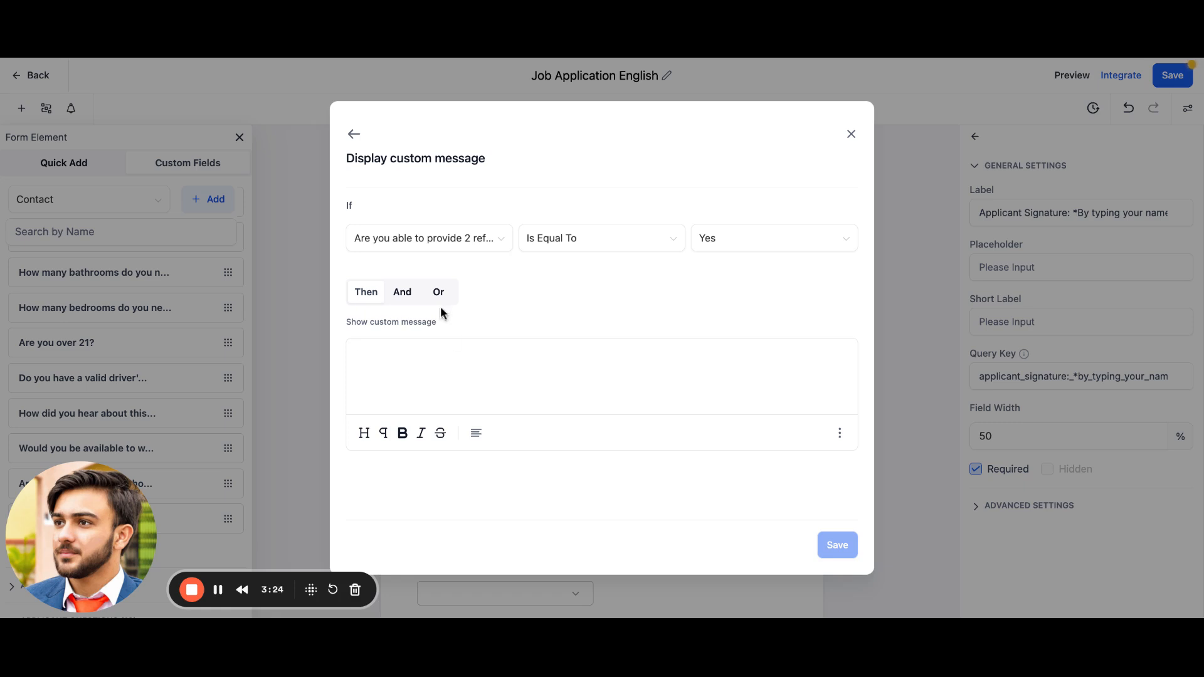
pyautogui.write('Than')
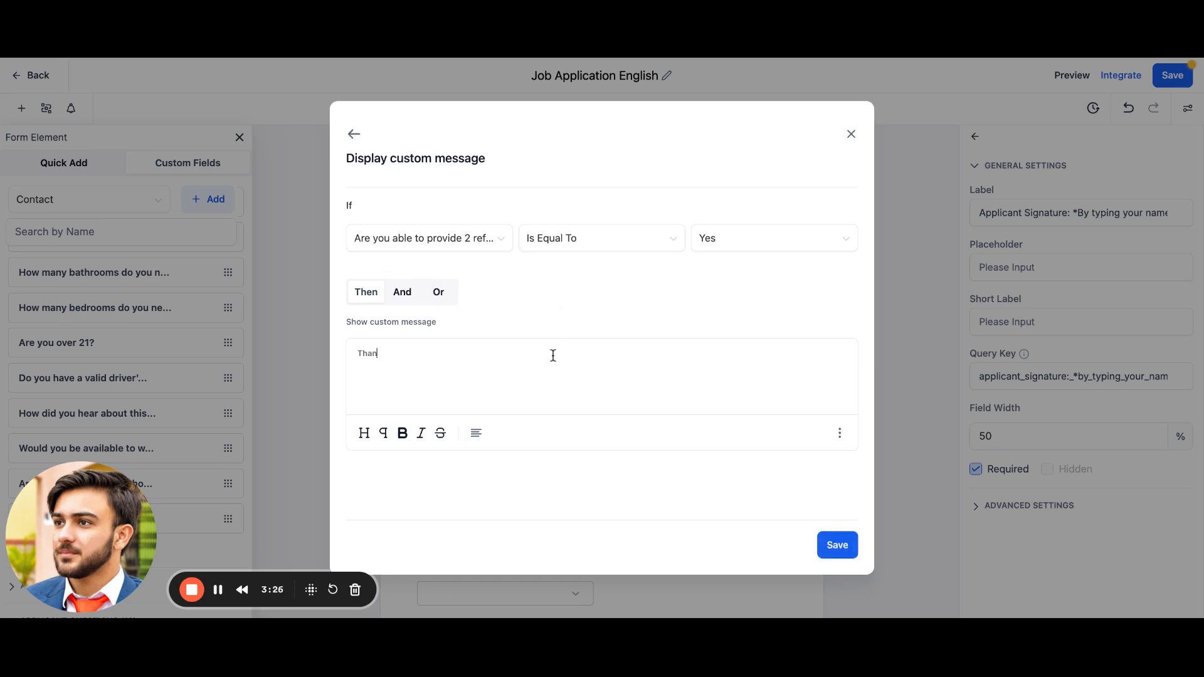
pyautogui.write('ks for your rf')
pyautogui.write('r')
pyautogui.write('eferenc')
pyautogui.click(843, 548)
# Step: Review the existing Disqualify lead condition's rules and its message without changing anything
pyautogui.scroll(-1, 563, 461)
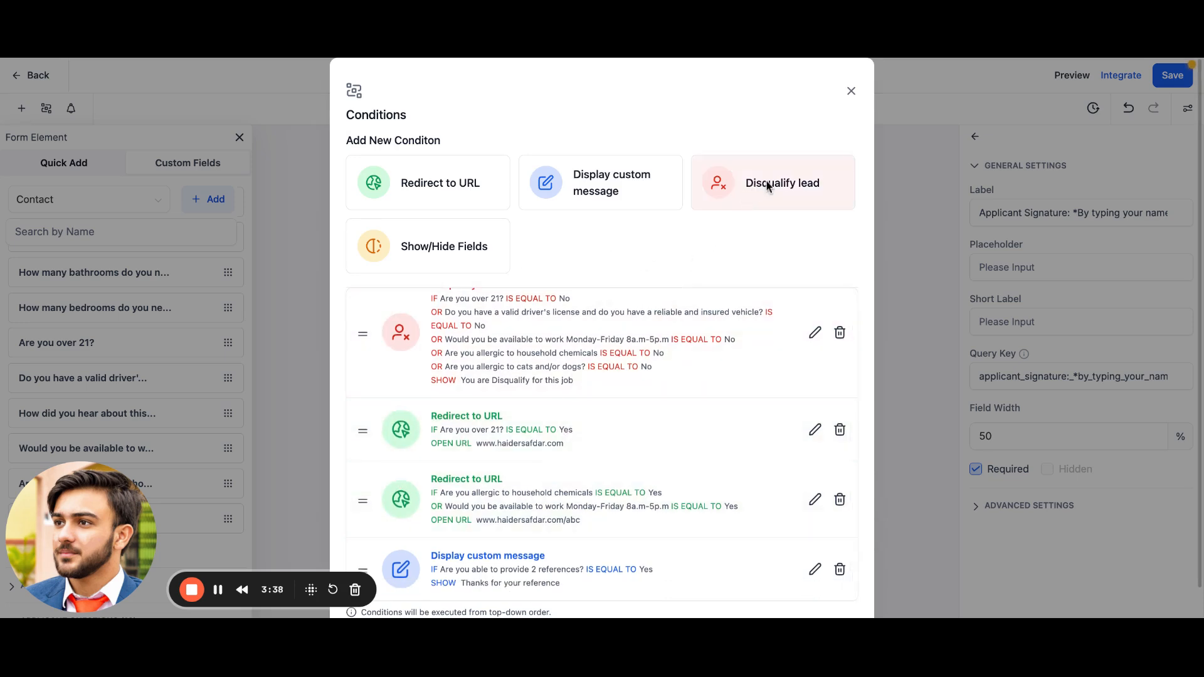
pyautogui.click(752, 190)
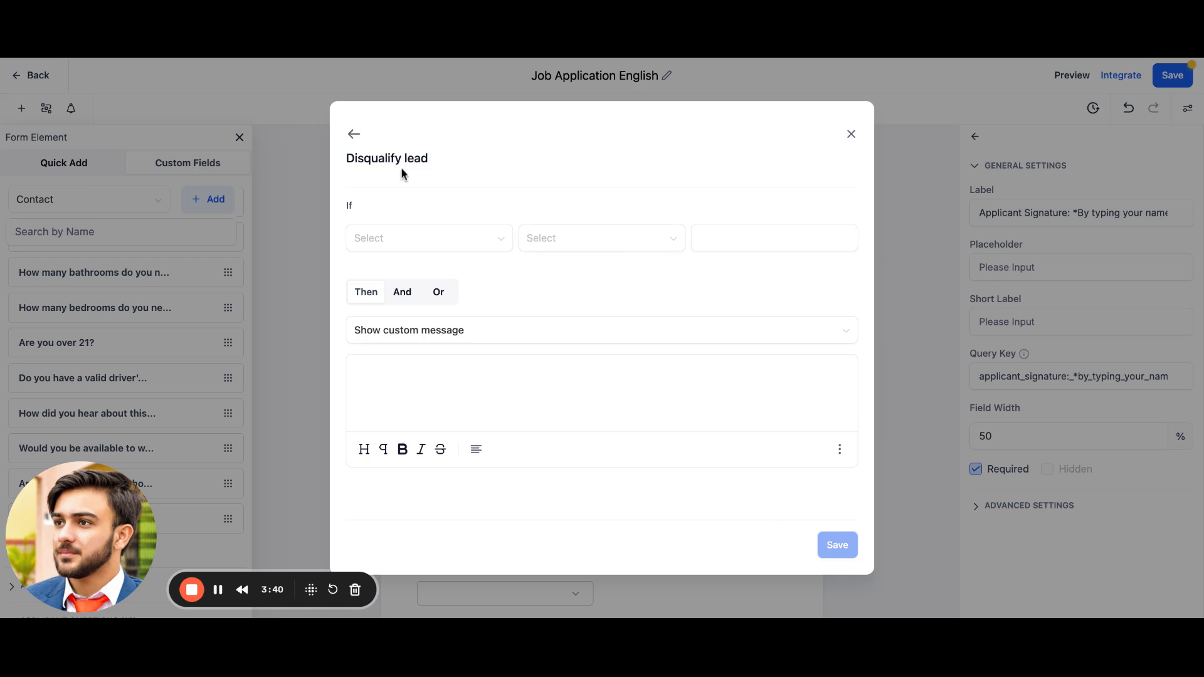
pyautogui.click(354, 134)
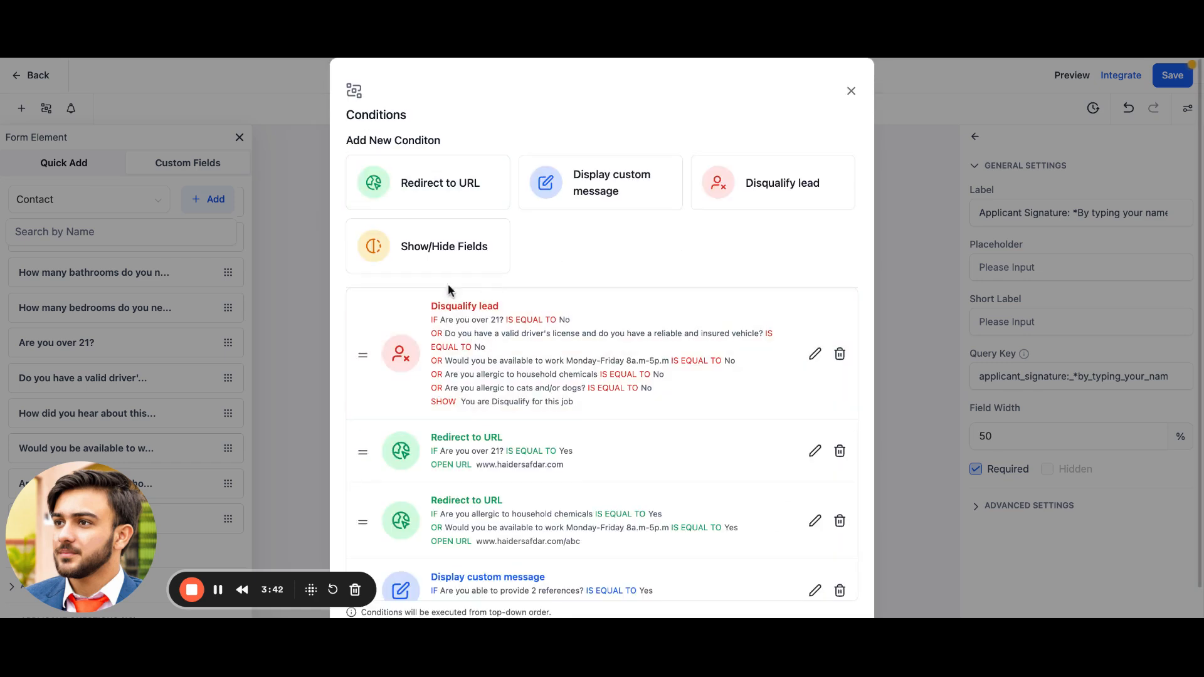
pyautogui.click(814, 354)
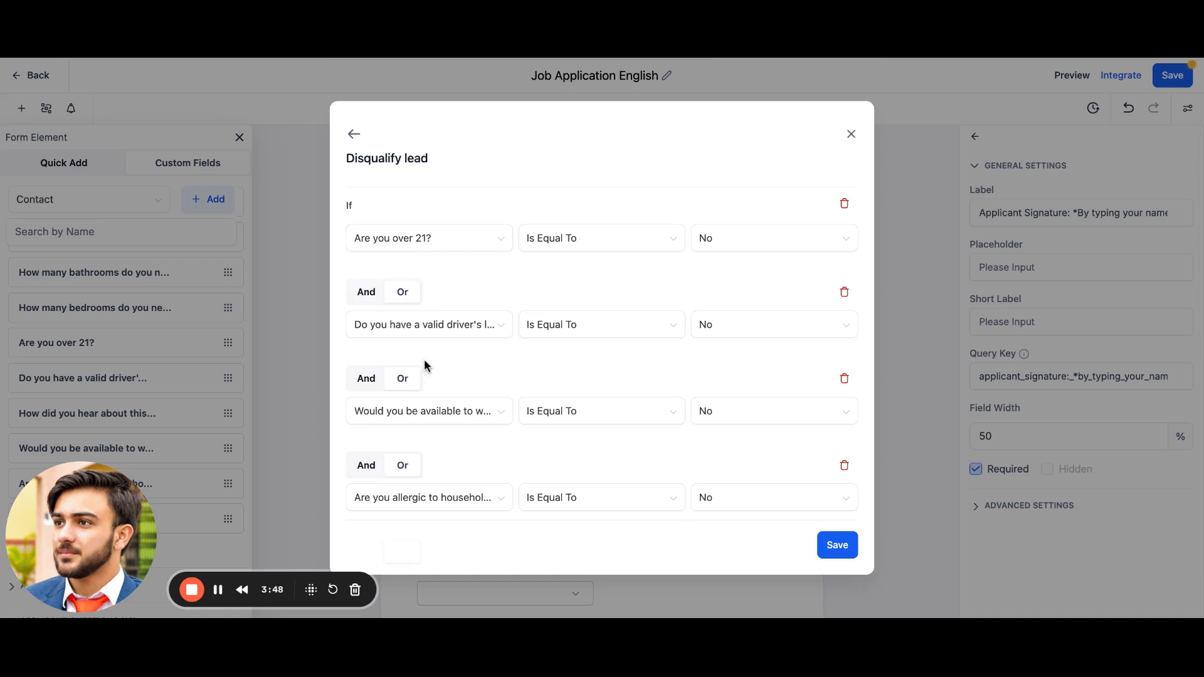
pyautogui.scroll(-5, 552, 392)
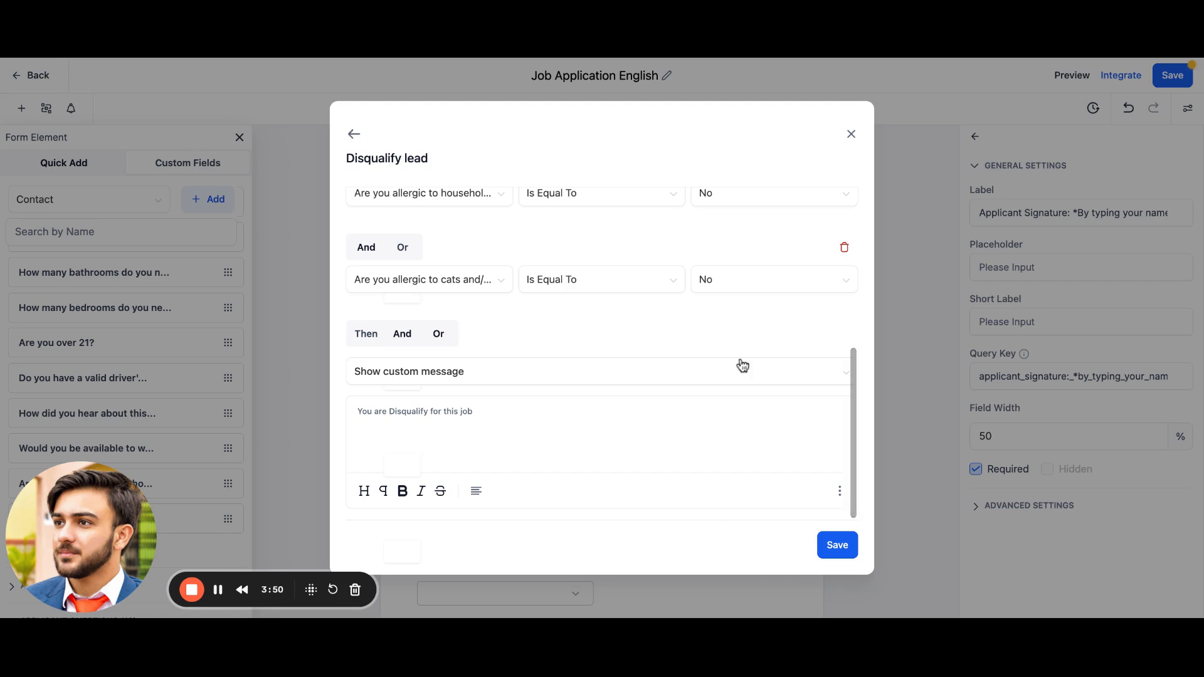
pyautogui.click(852, 133)
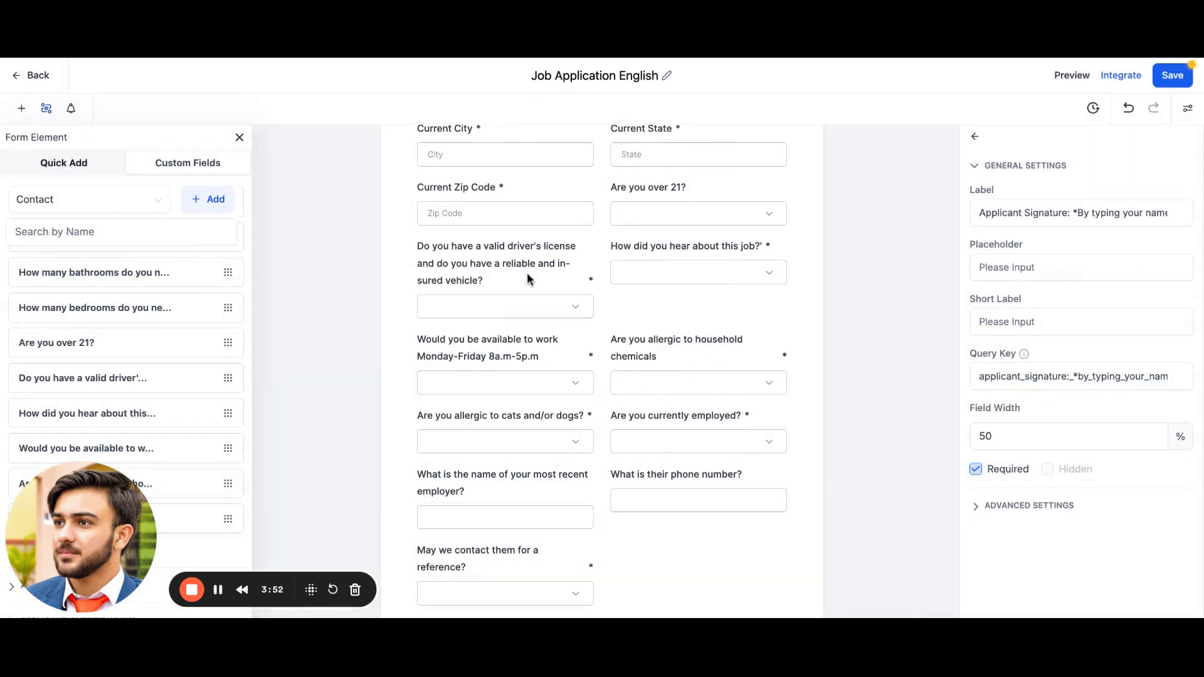
pyautogui.click(46, 107)
pyautogui.scroll(-5, 427, 295)
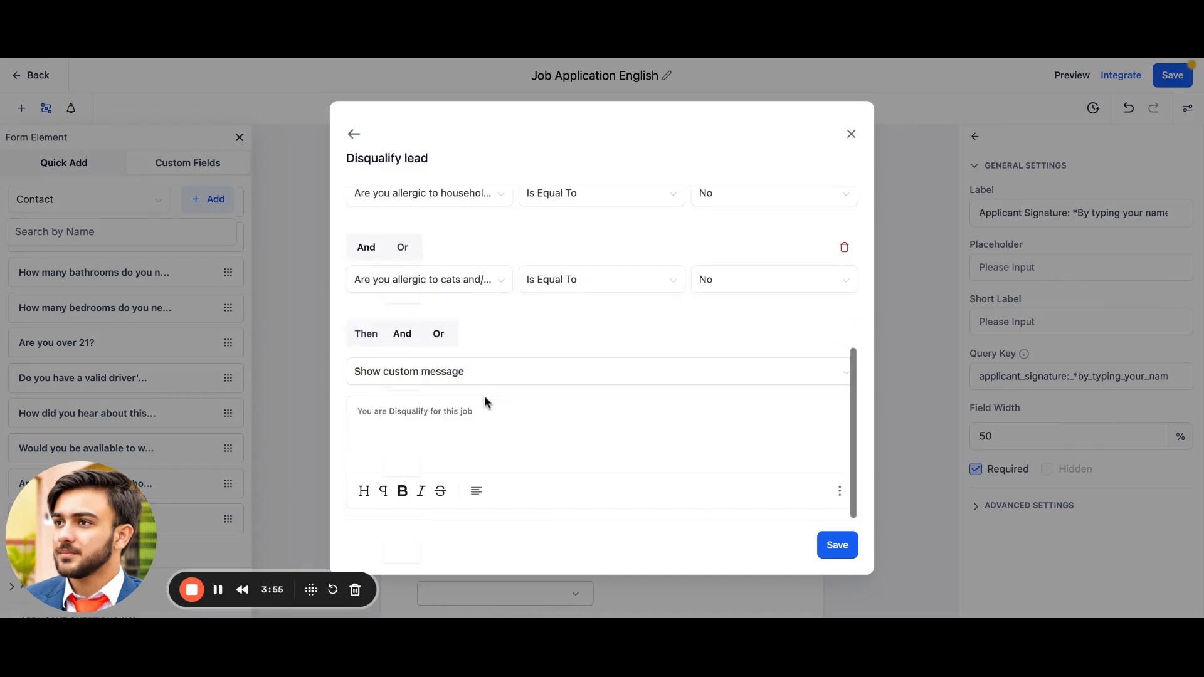
pyautogui.click(353, 133)
pyautogui.scroll(-1, 538, 342)
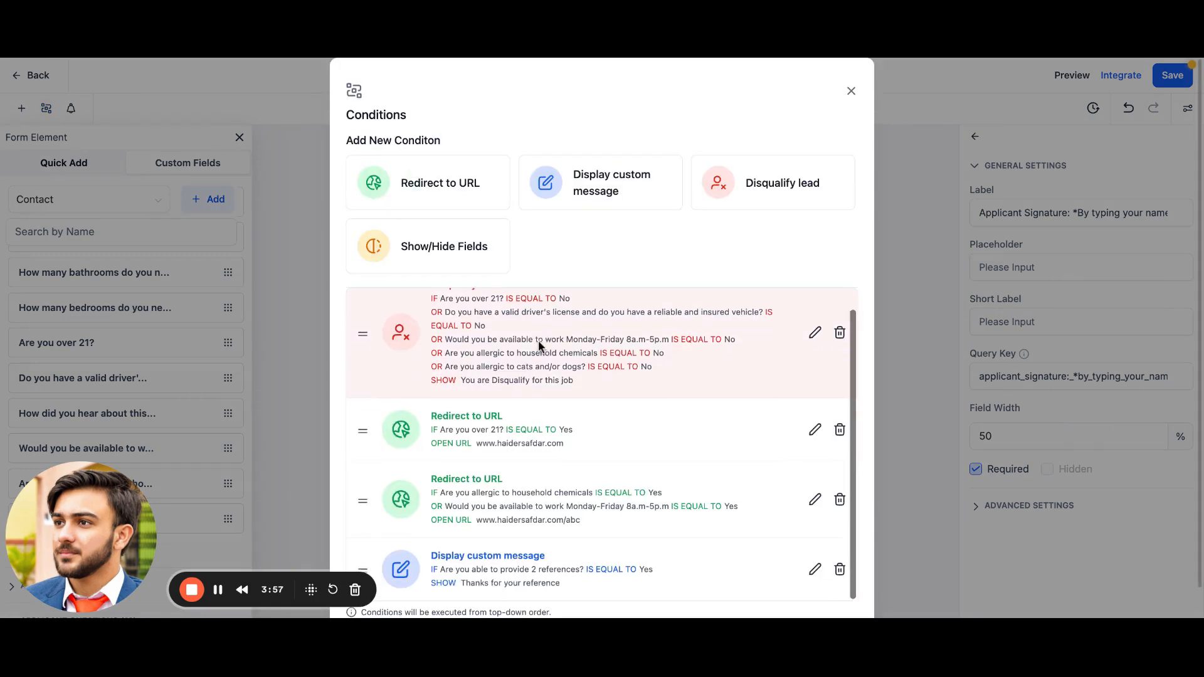
pyautogui.click(450, 257)
pyautogui.click(452, 243)
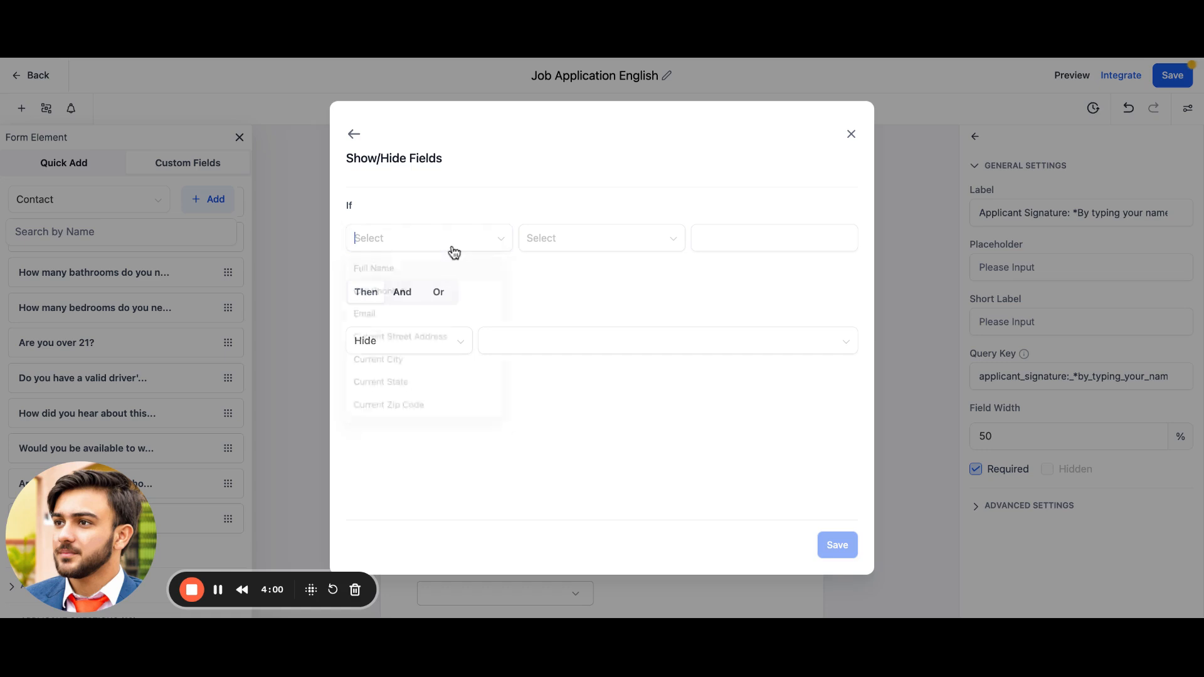
pyautogui.scroll(-3, 412, 387)
pyautogui.scroll(-1, 434, 364)
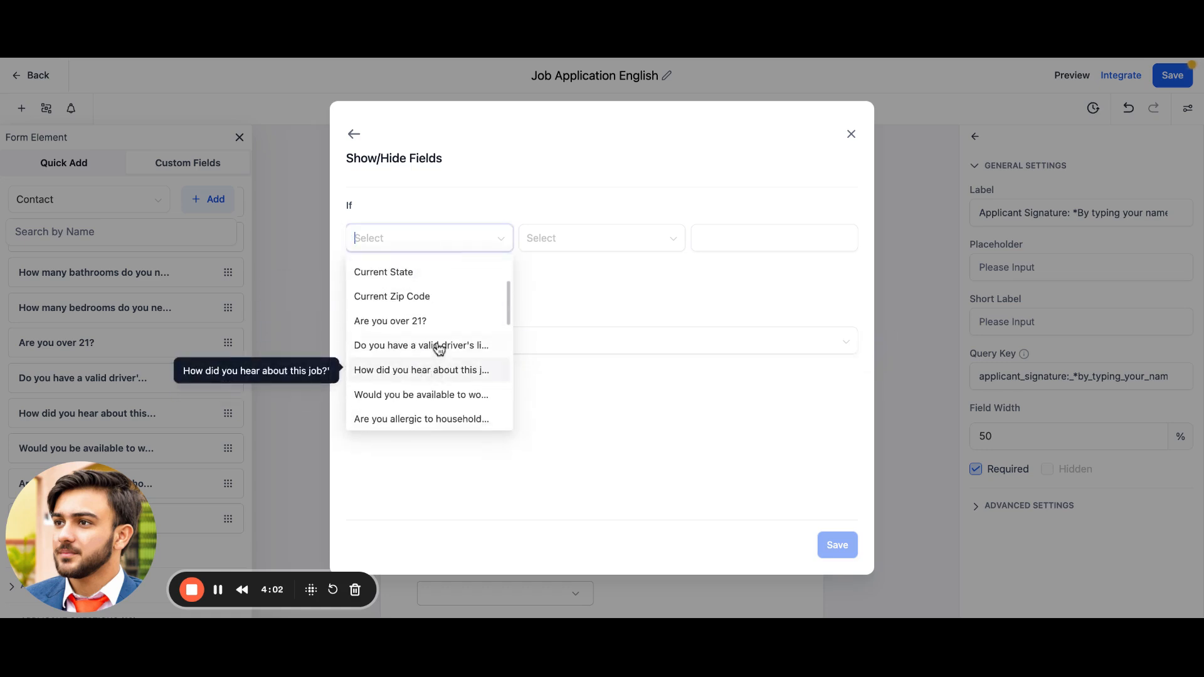
pyautogui.click(445, 333)
pyautogui.click(721, 240)
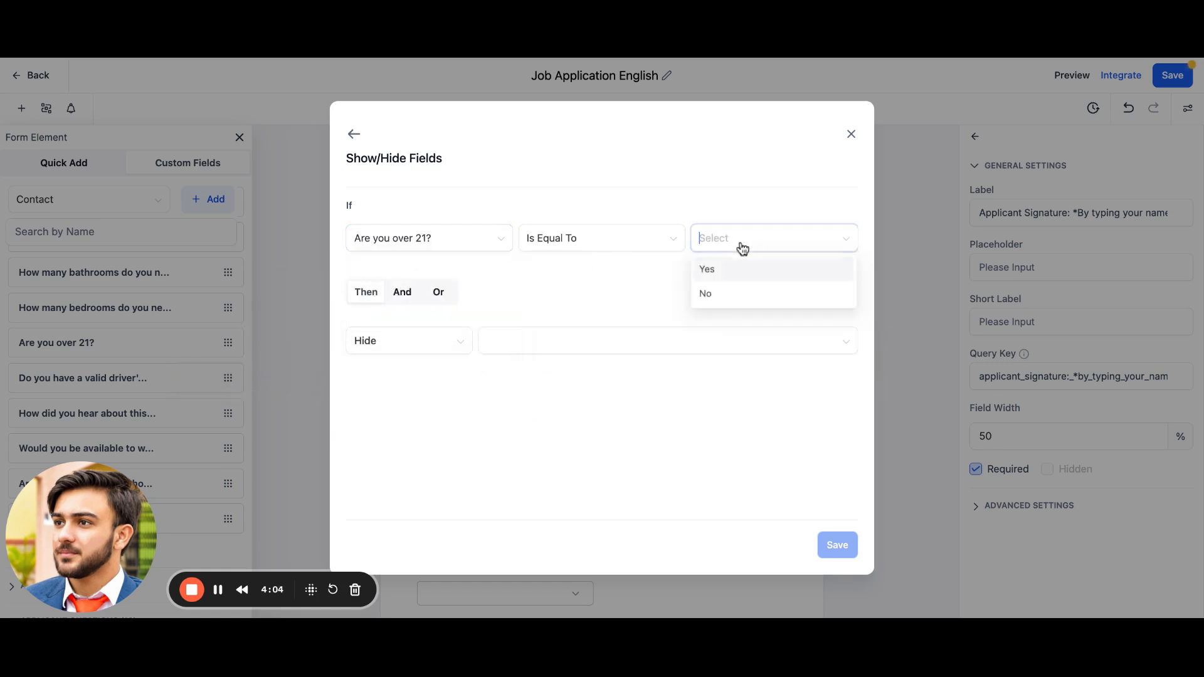
pyautogui.click(742, 279)
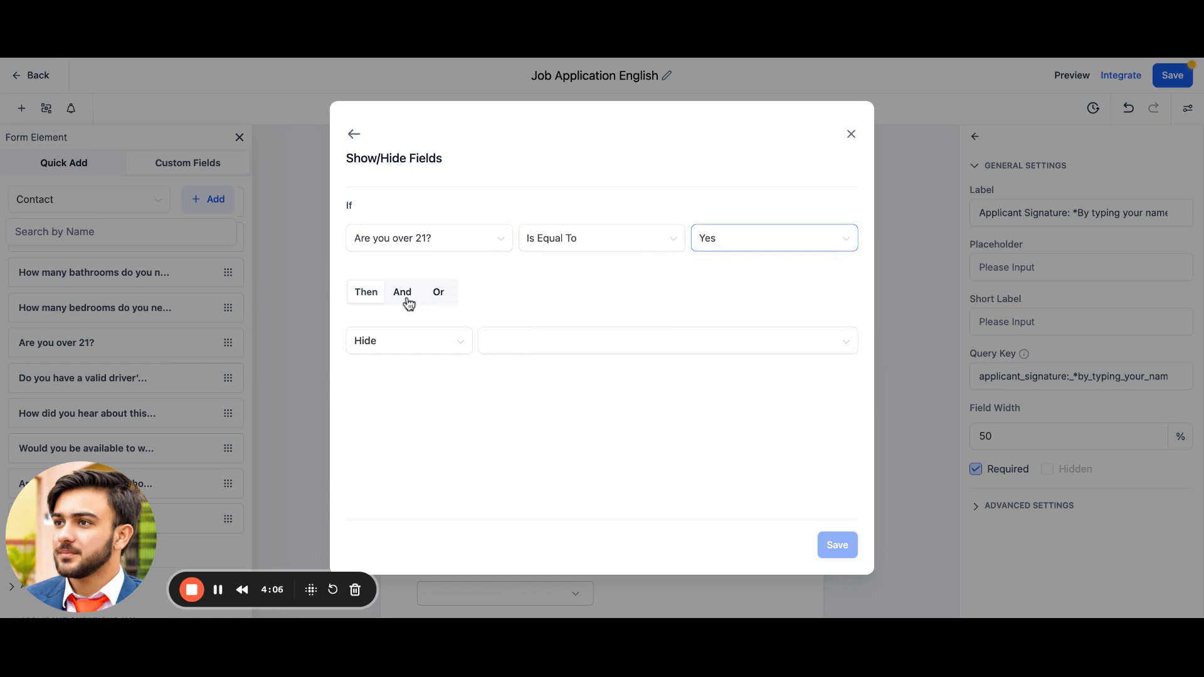
pyautogui.click(406, 300)
pyautogui.click(408, 297)
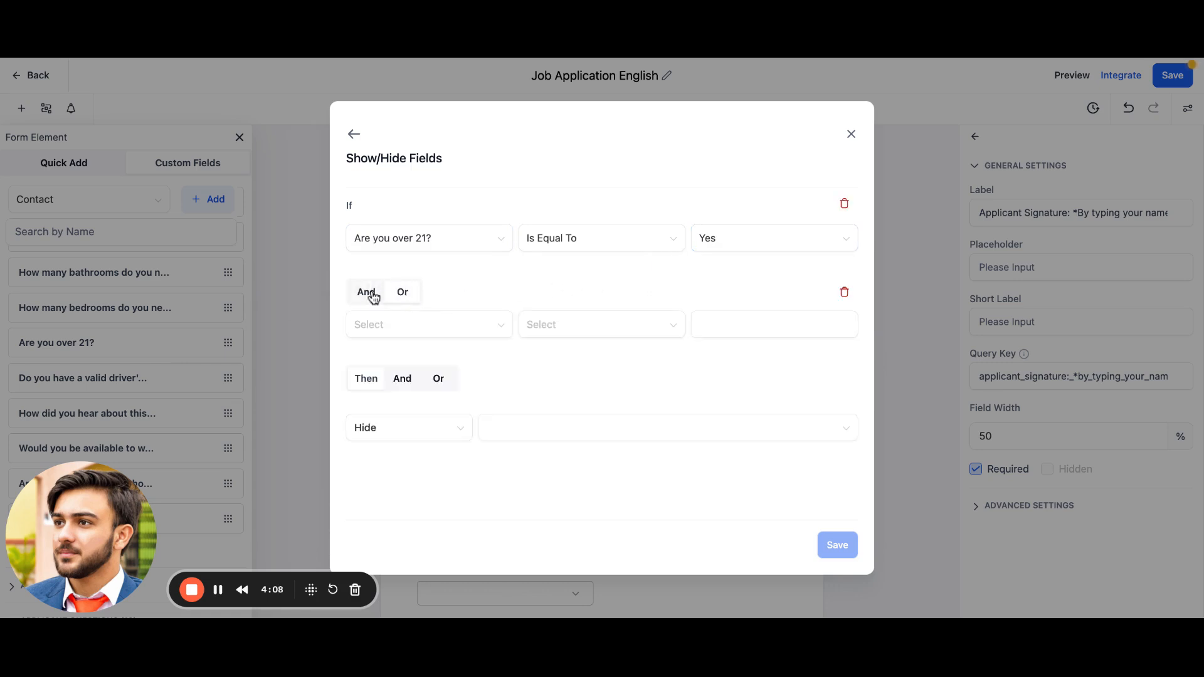
pyautogui.click(451, 430)
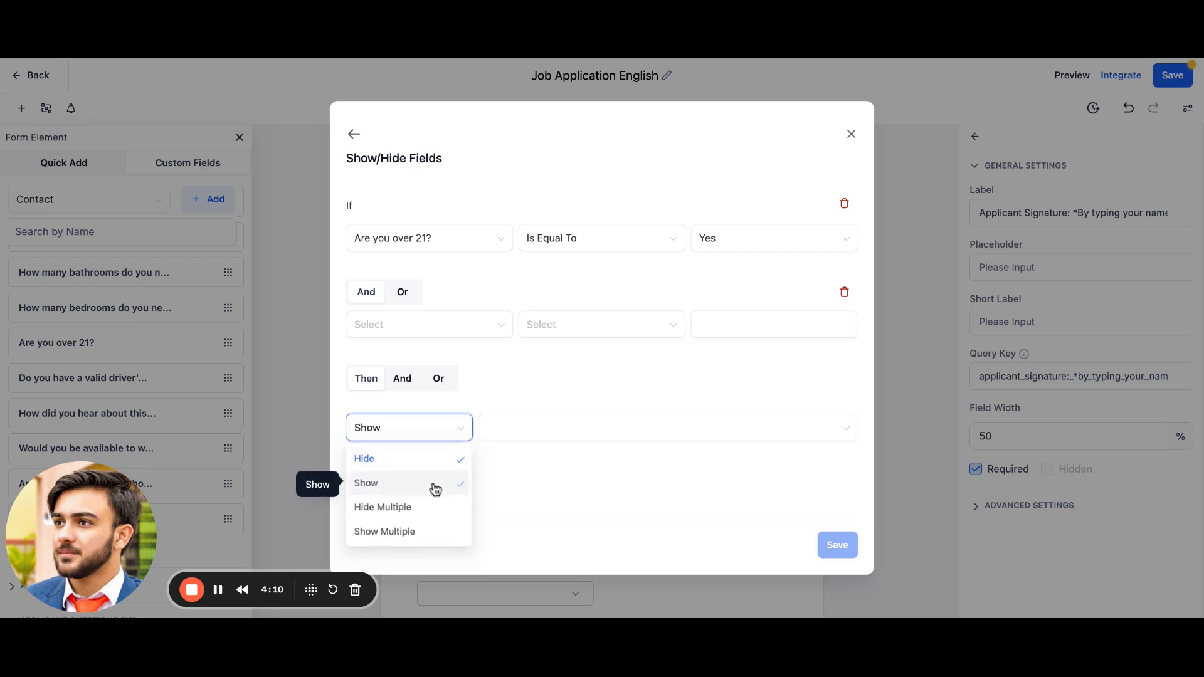
pyautogui.click(435, 484)
pyautogui.click(565, 434)
pyautogui.scroll(-2, 596, 383)
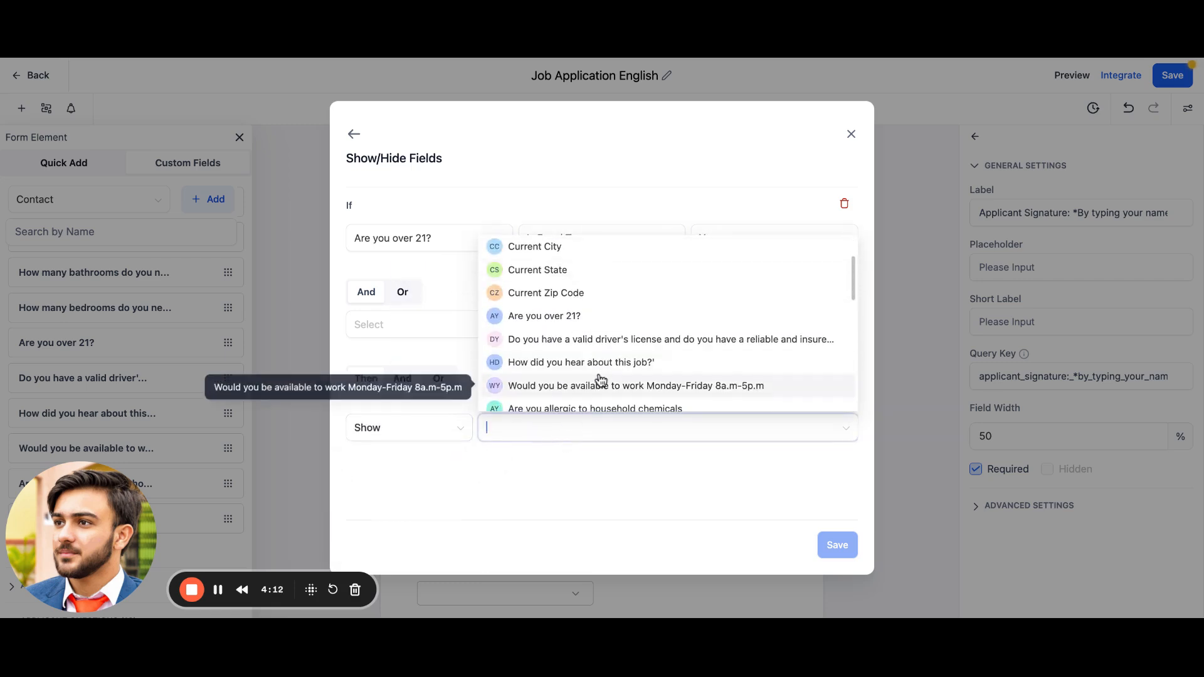
pyautogui.click(600, 385)
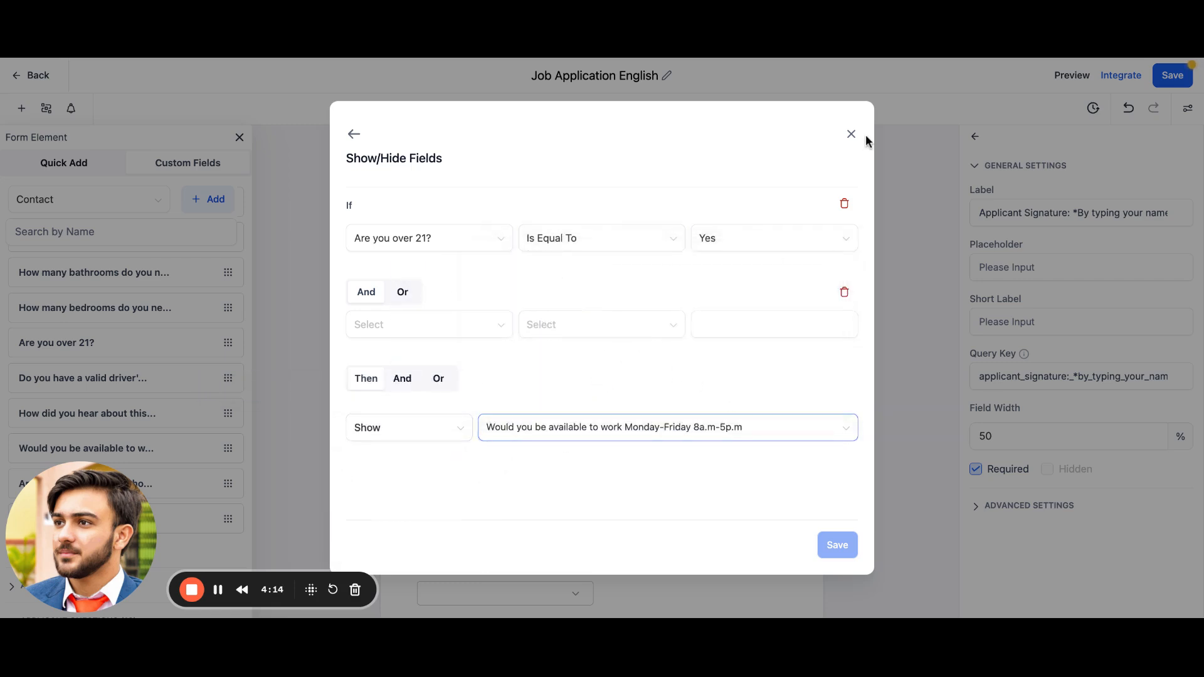
pyautogui.click(643, 429)
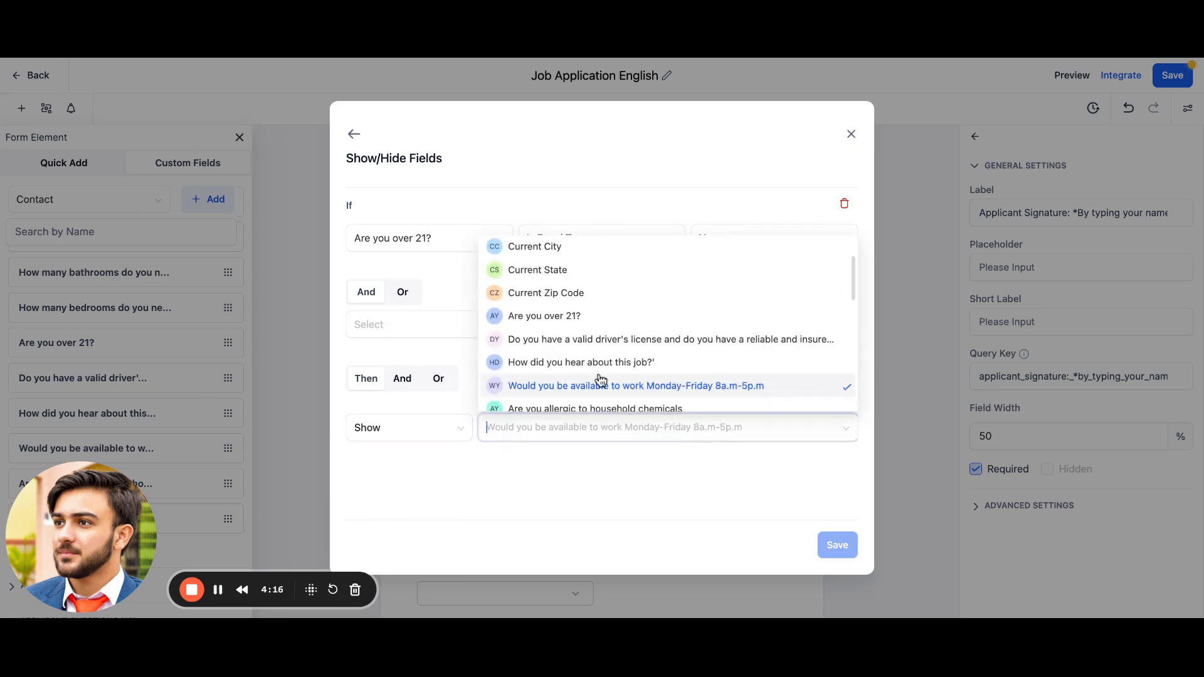
pyautogui.scroll(-3, 597, 379)
pyautogui.scroll(5, 596, 379)
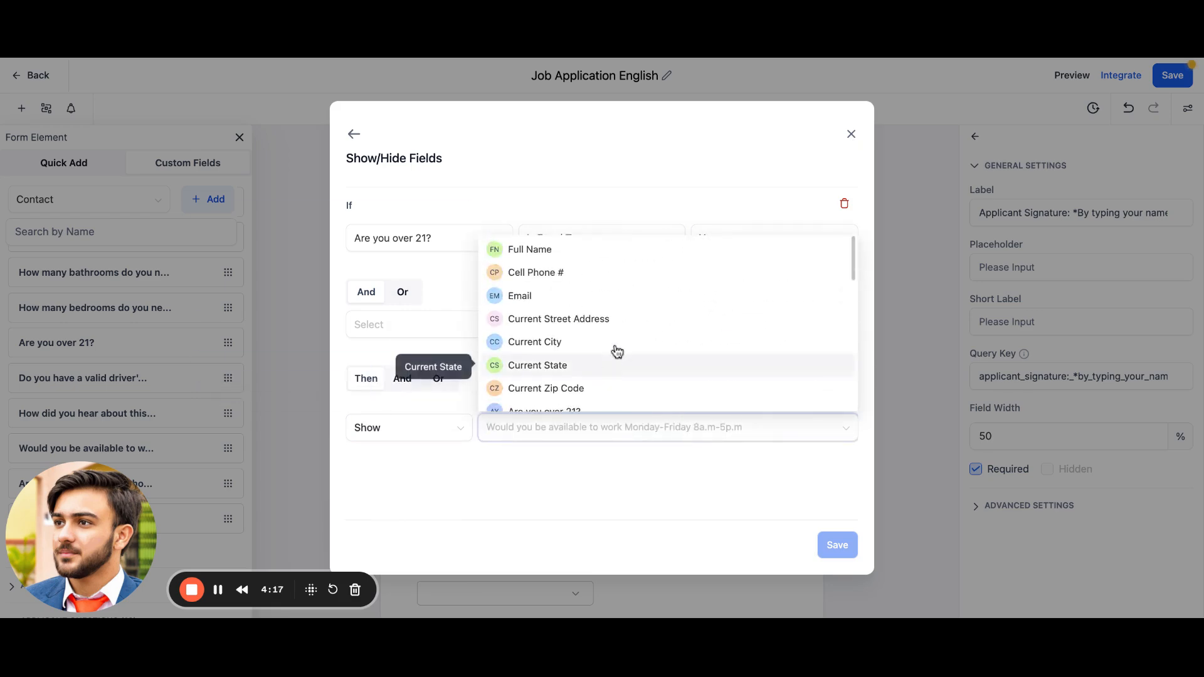
pyautogui.click(851, 134)
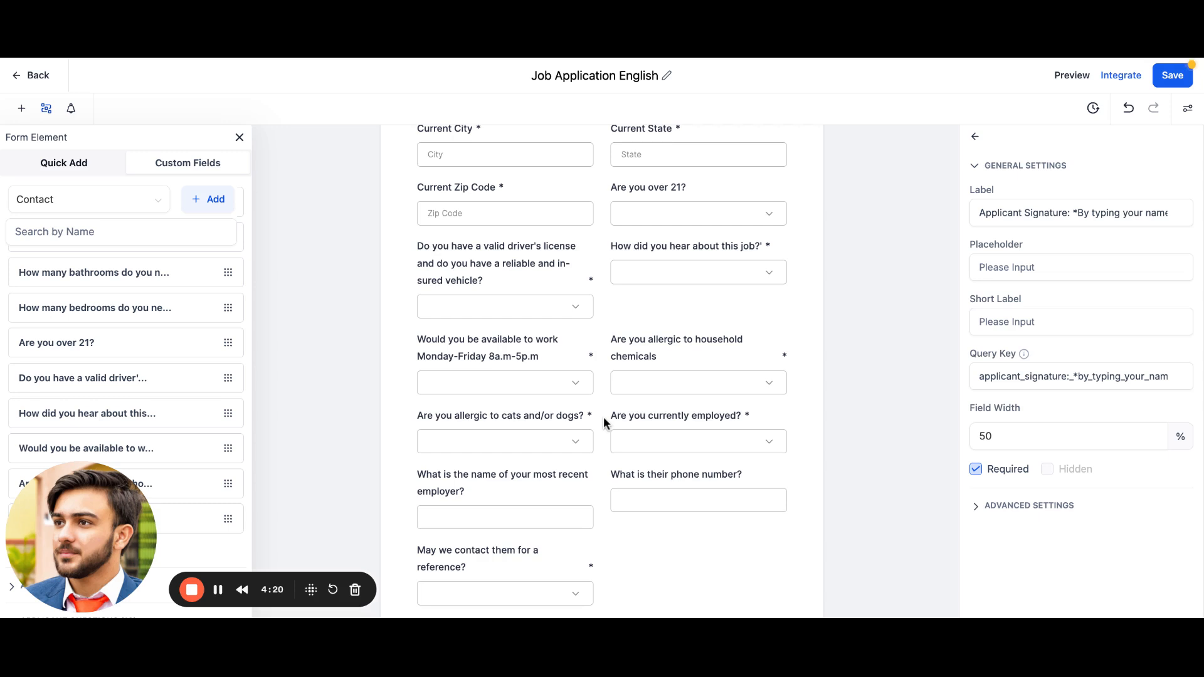
# Step: Select the Are you able to provide 2 references? field on the form
pyautogui.scroll(-2, 603, 416)
pyautogui.scroll(-2, 574, 349)
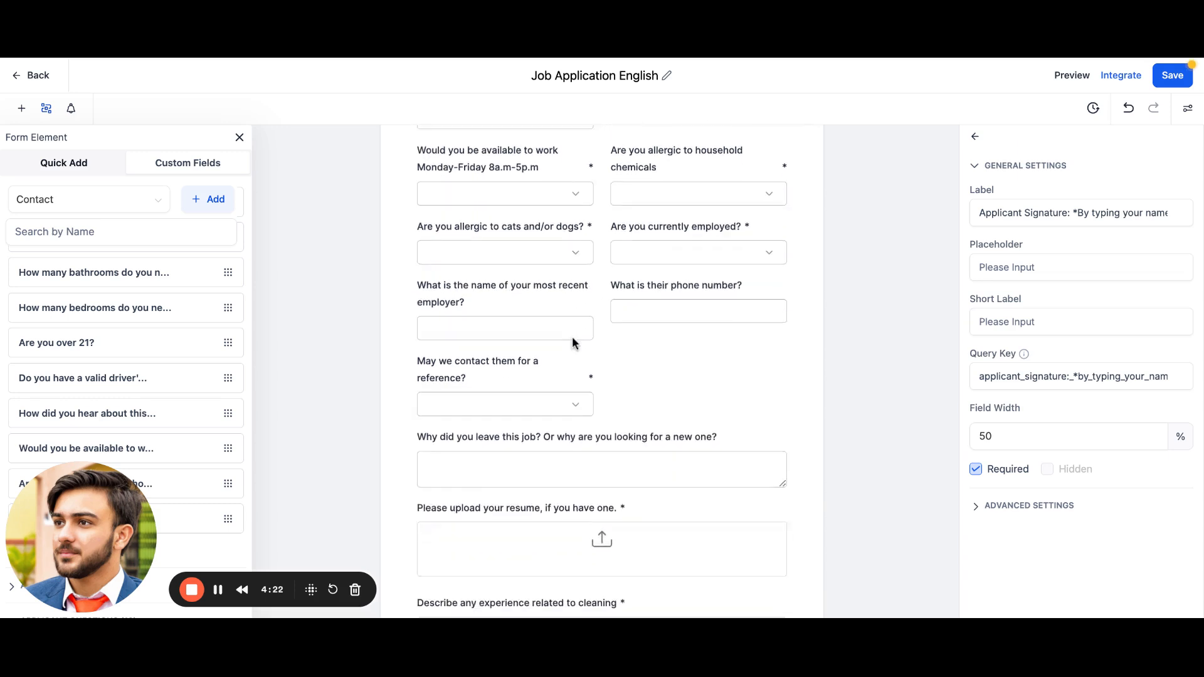
pyautogui.scroll(6, 573, 346)
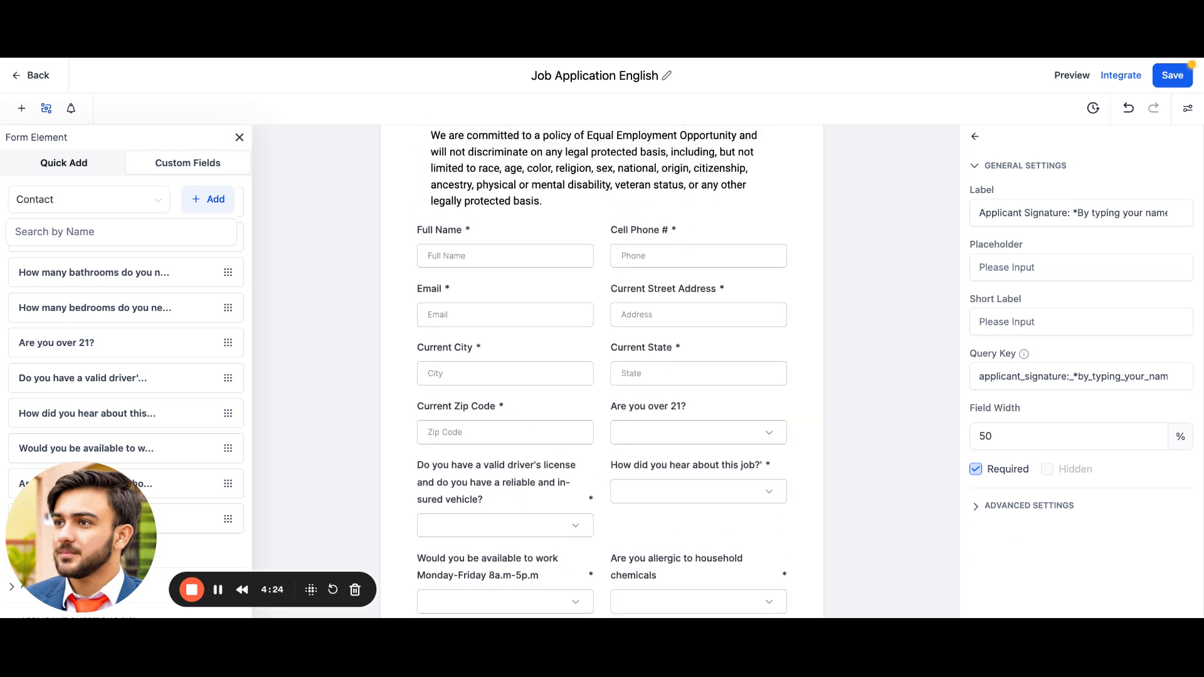
pyautogui.scroll(-10, 573, 343)
pyautogui.scroll(-3, 528, 284)
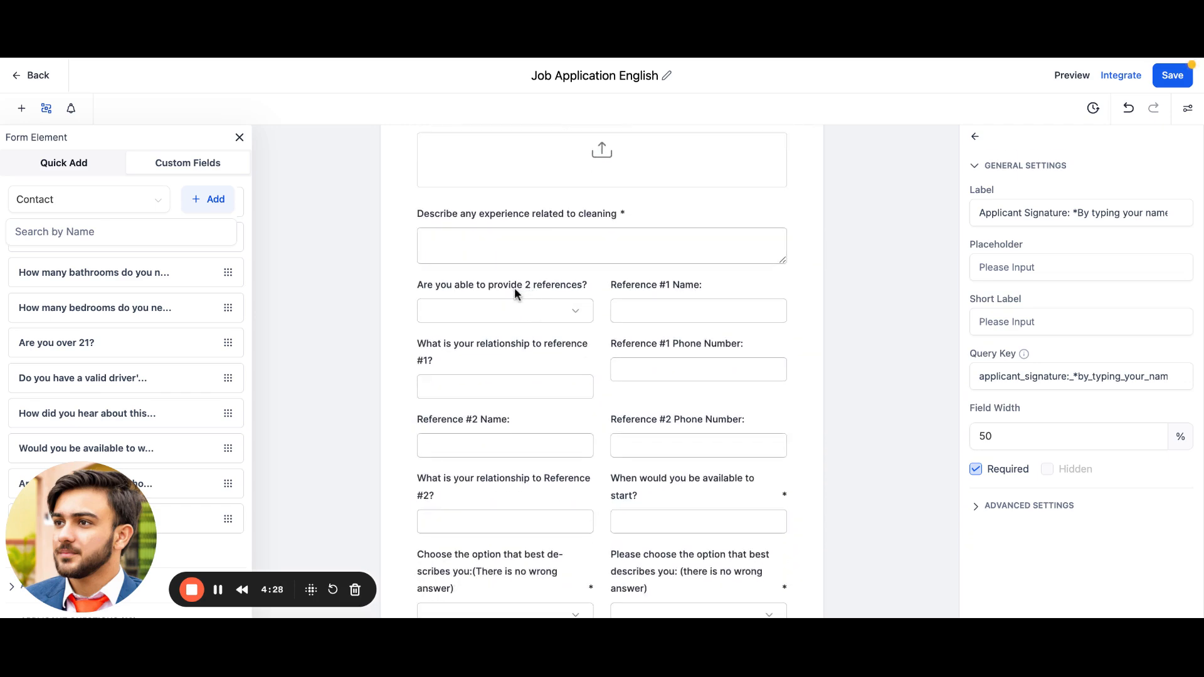
pyautogui.click(472, 292)
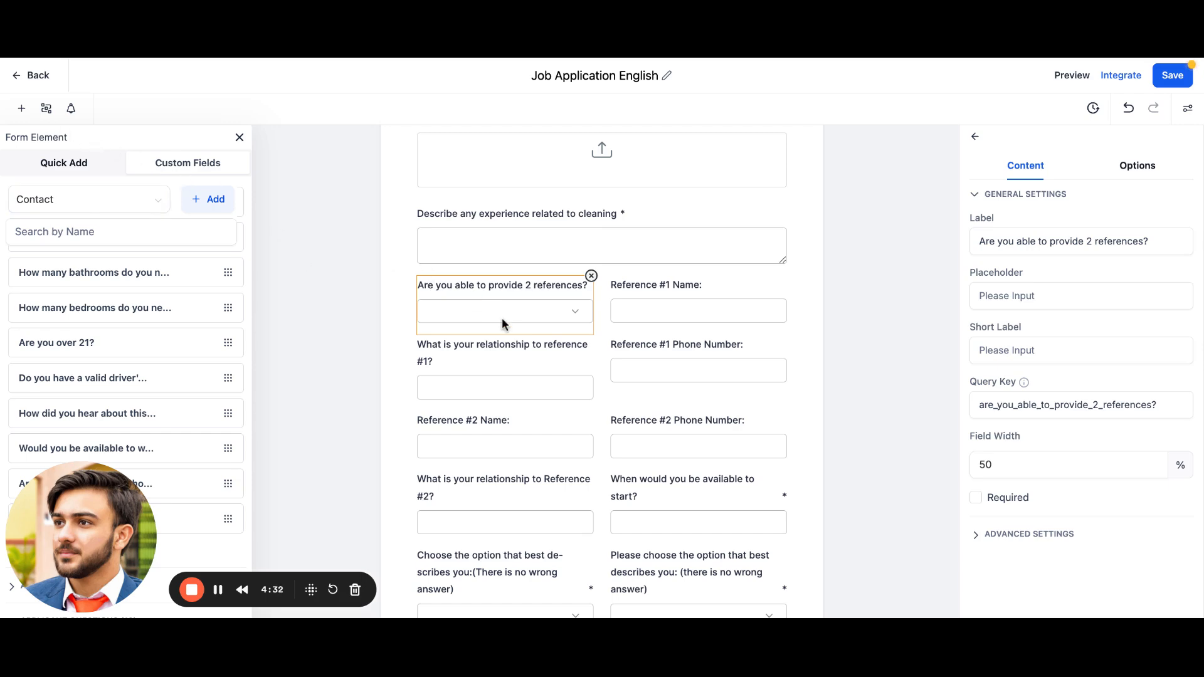
# Step: Start a Show/Hide Fields condition: if Are you able to provide 2 references? is equal to Yes
pyautogui.click(46, 108)
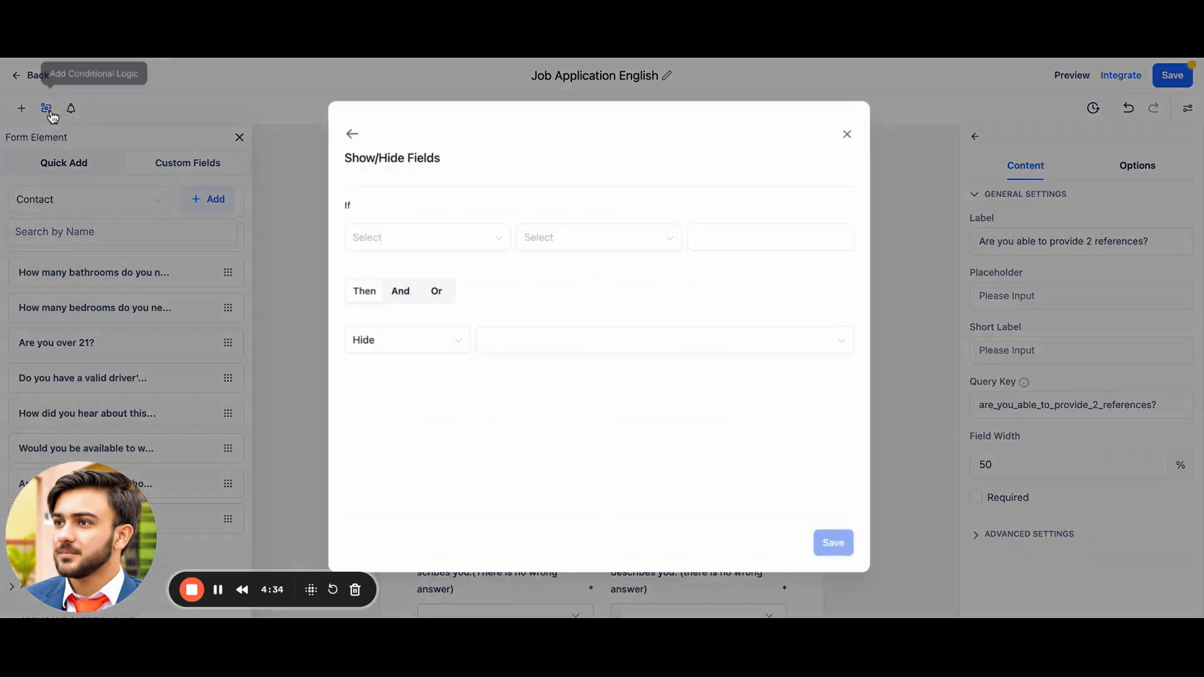
pyautogui.click(425, 249)
pyautogui.scroll(-2, 441, 404)
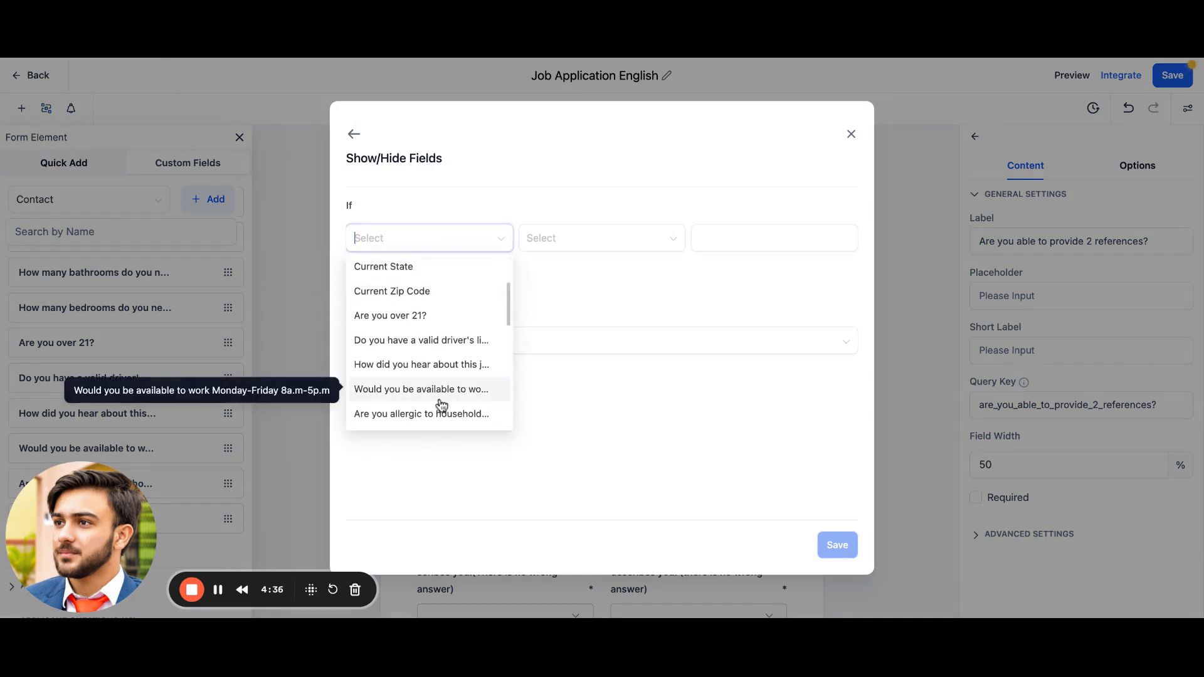
pyautogui.write('refe')
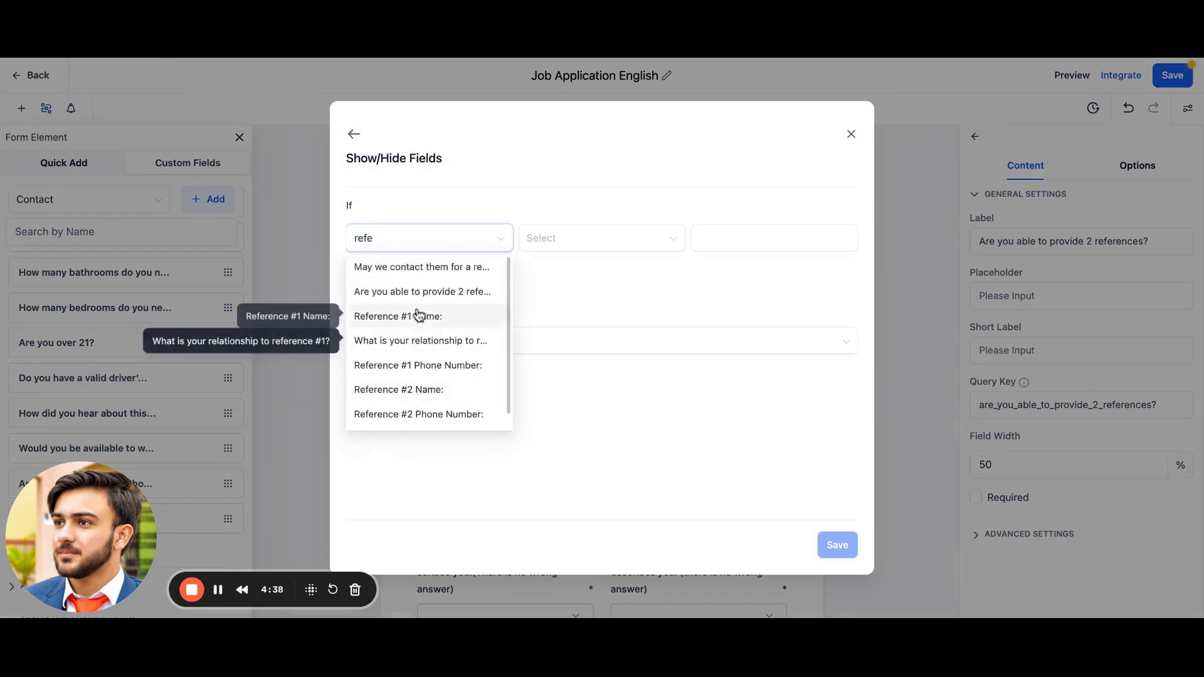
pyautogui.click(424, 293)
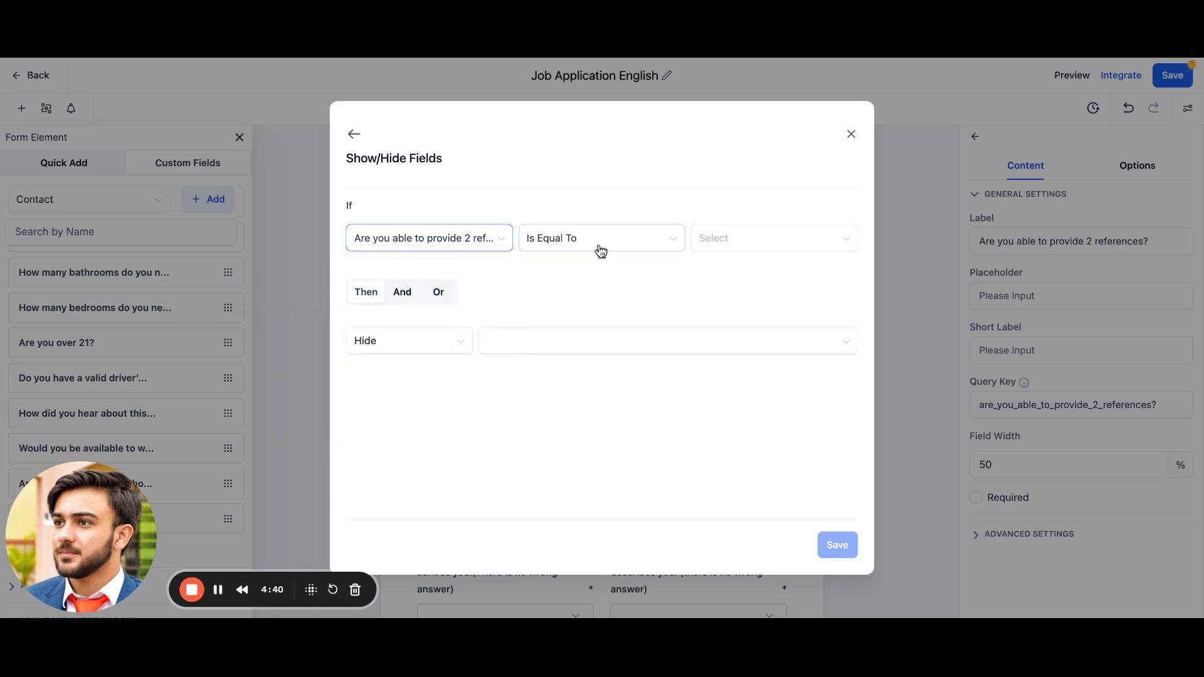
pyautogui.click(736, 268)
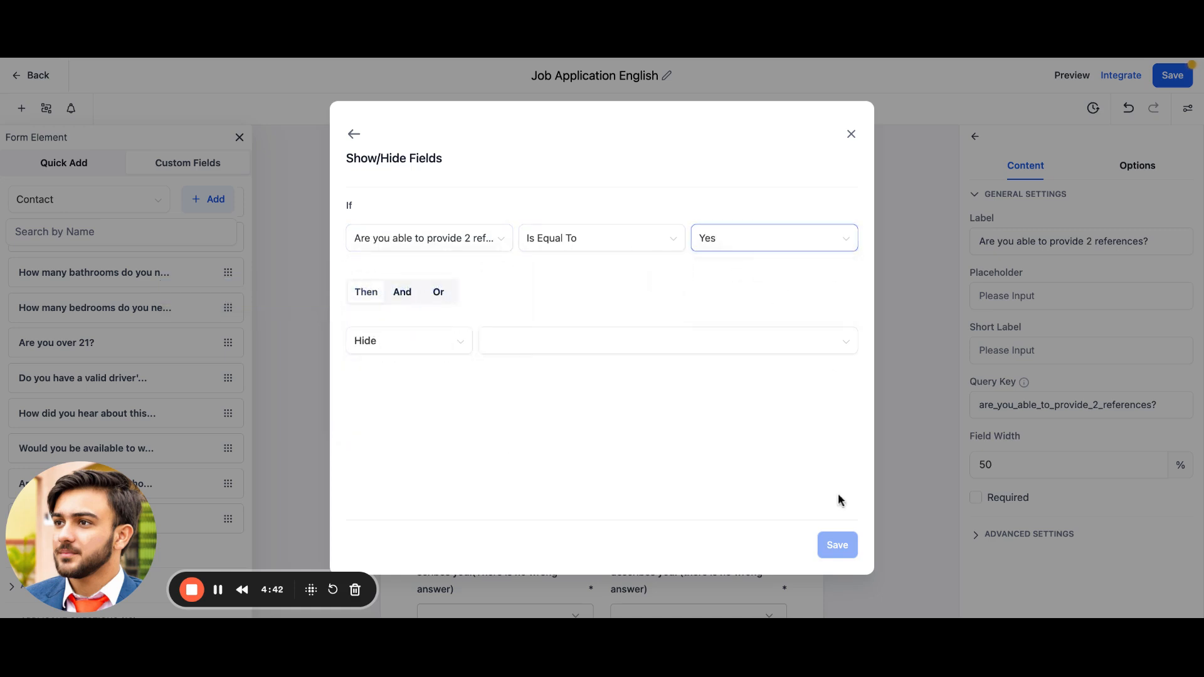
pyautogui.click(404, 296)
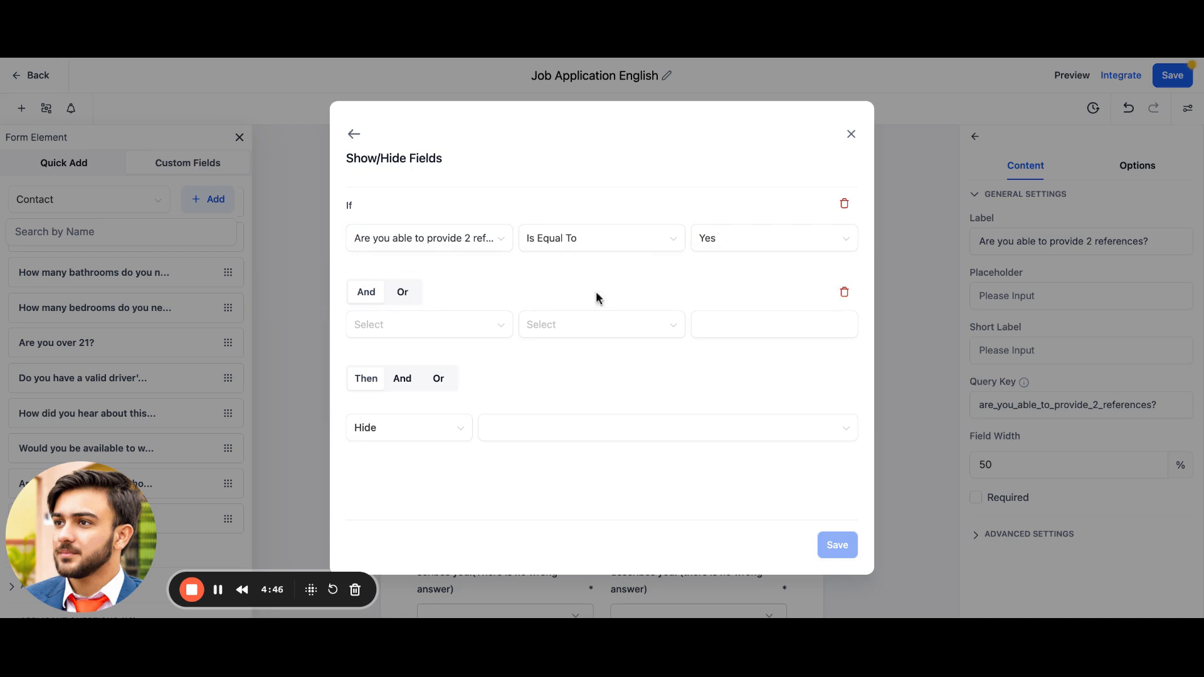
pyautogui.click(845, 291)
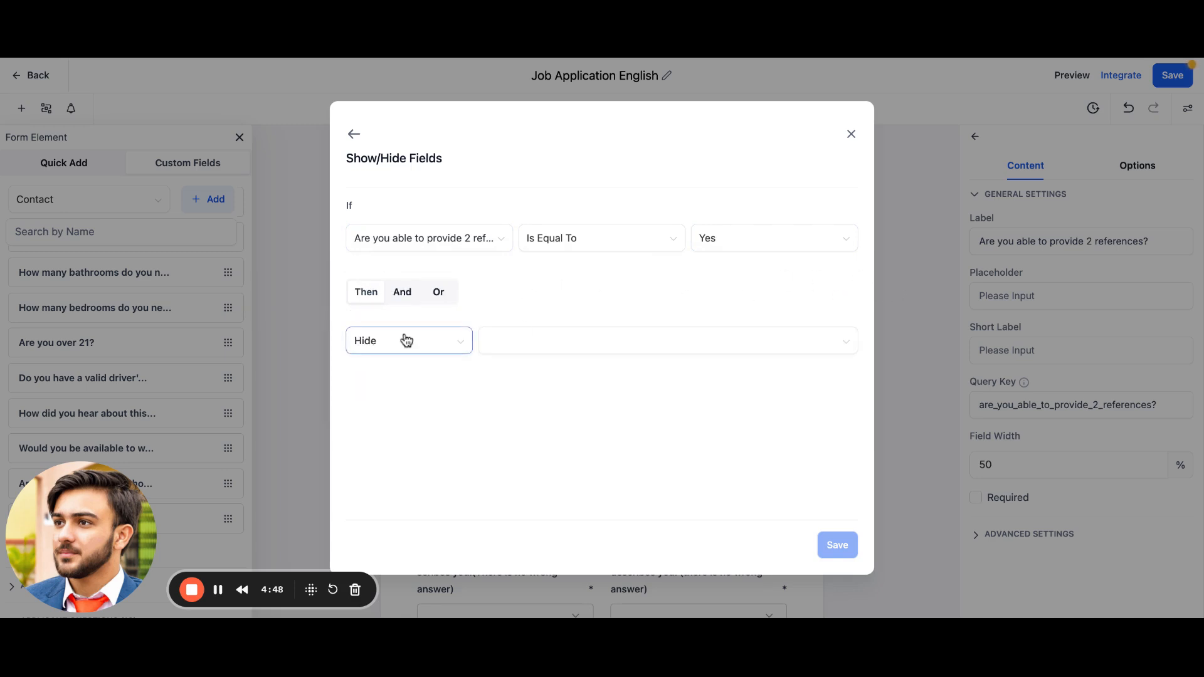
pyautogui.click(429, 349)
pyautogui.click(403, 397)
pyautogui.click(529, 351)
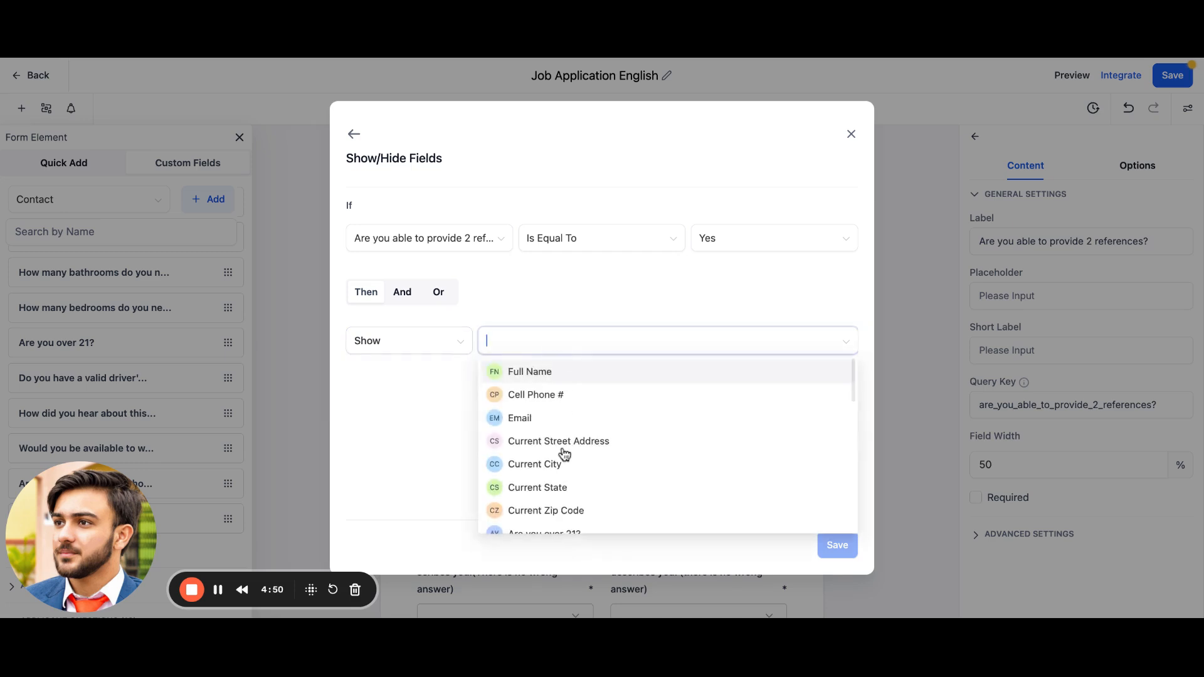
pyautogui.scroll(-2, 564, 452)
pyautogui.scroll(-1, 565, 453)
# Step: Change the condition's value to No and set the action to Hide
pyautogui.click(753, 239)
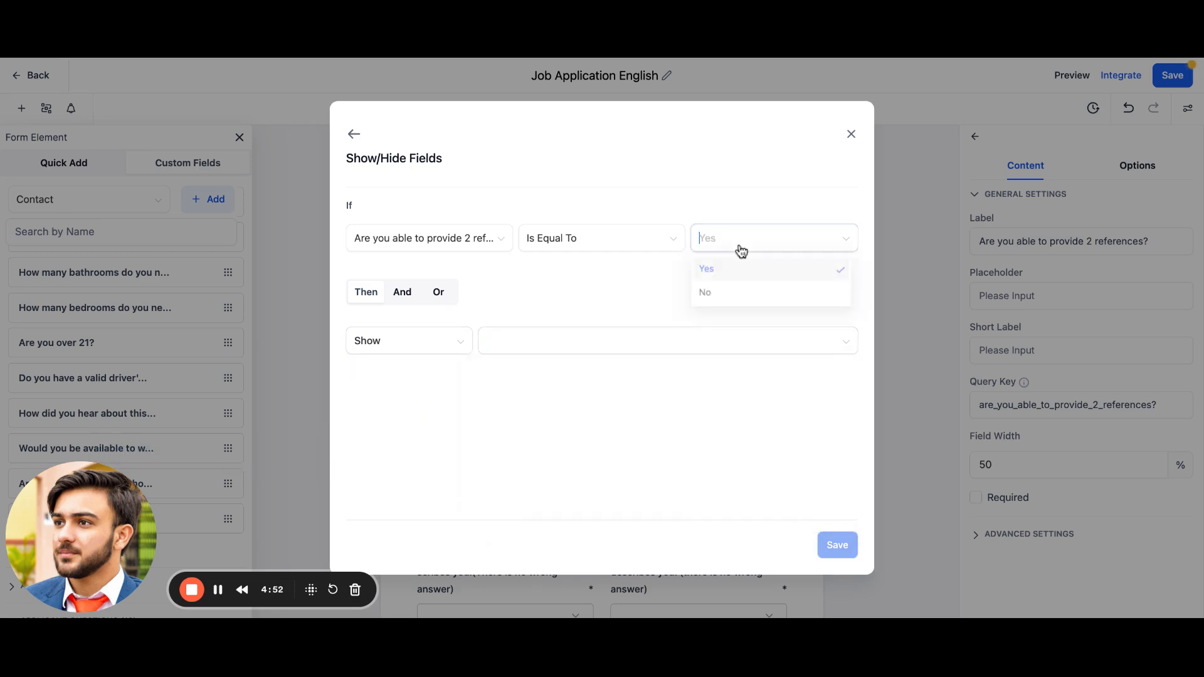
pyautogui.click(723, 307)
pyautogui.click(394, 343)
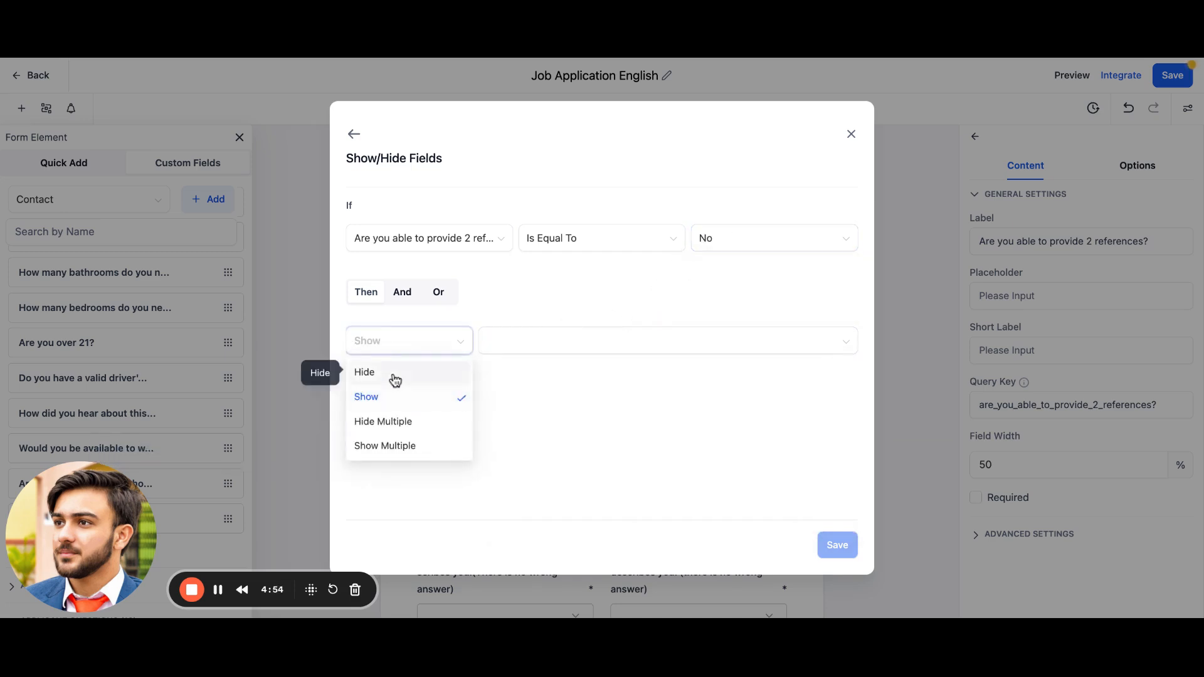
pyautogui.click(395, 375)
# Step: Choose Reference #1 Name: as the field to hide and save the condition
pyautogui.click(532, 345)
pyautogui.scroll(-6, 551, 433)
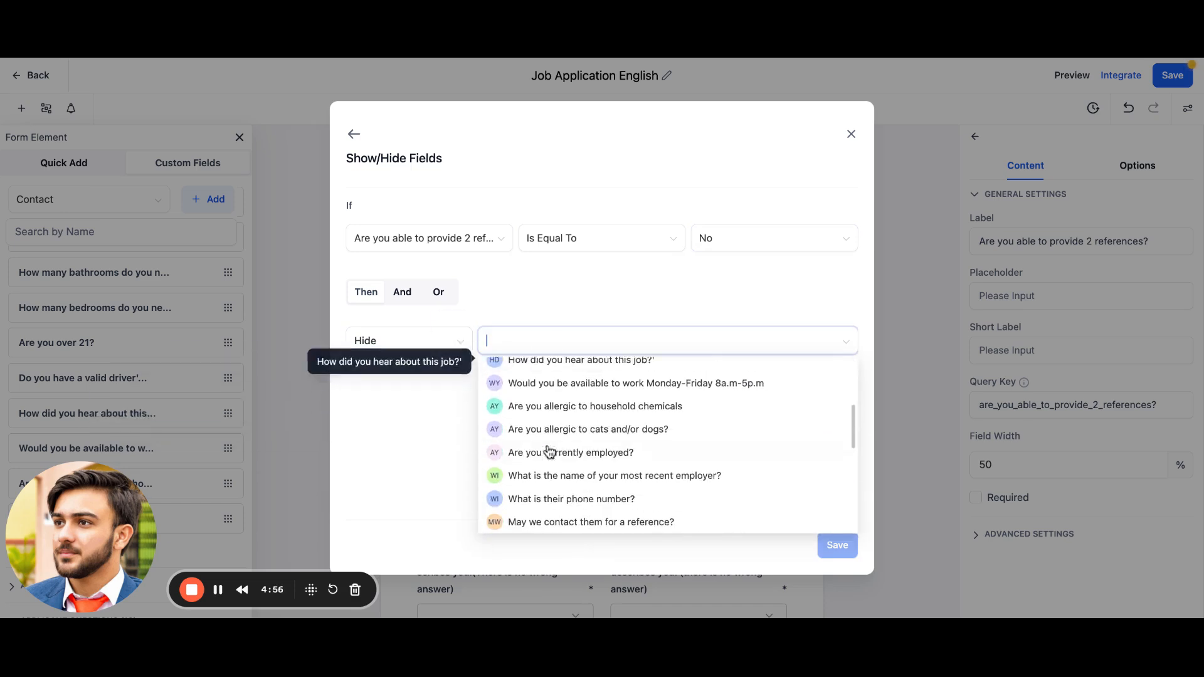
pyautogui.scroll(-3, 549, 450)
pyautogui.scroll(-2, 546, 446)
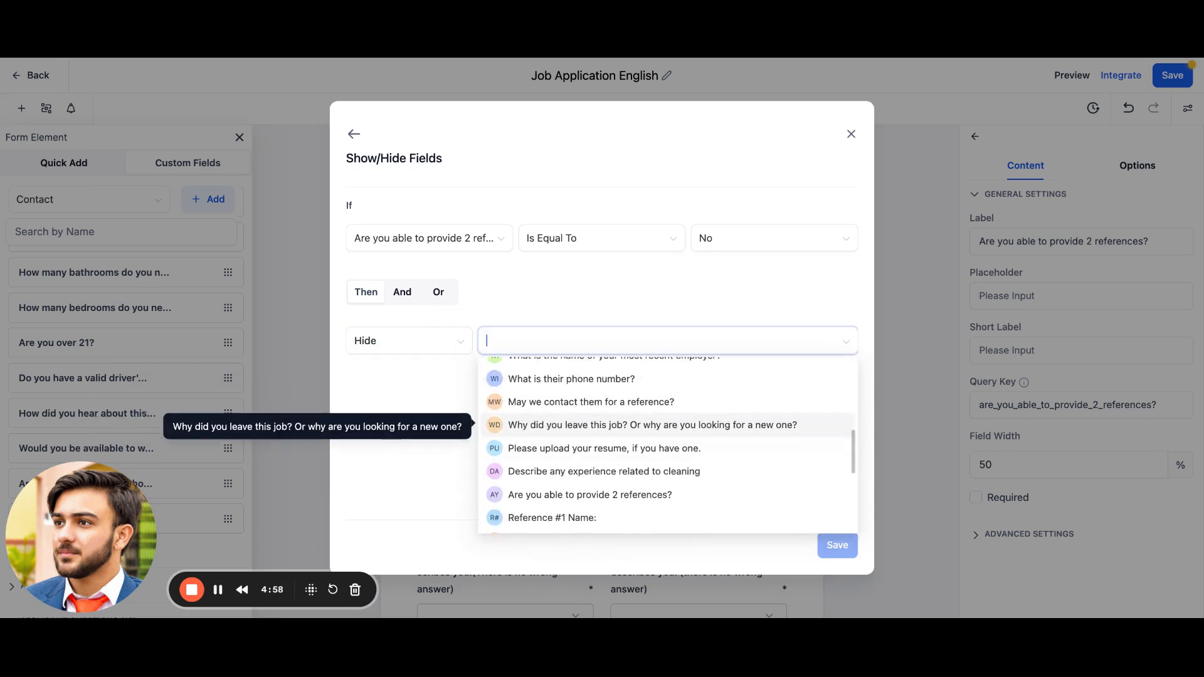
pyautogui.scroll(-1, 552, 451)
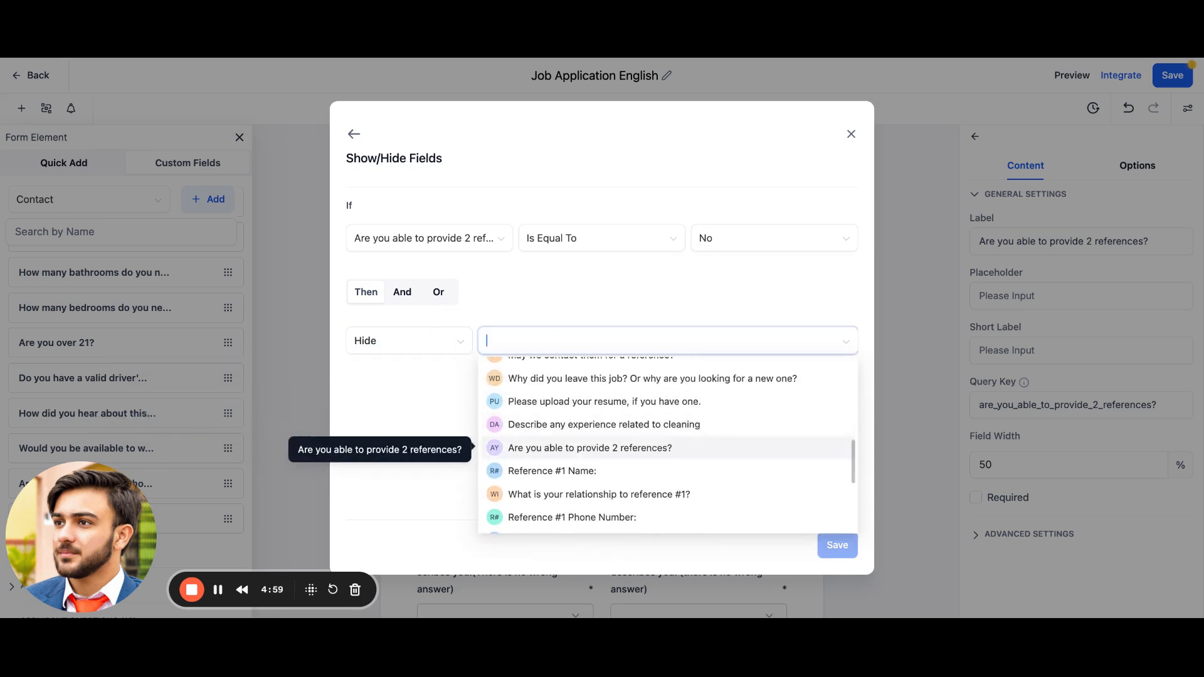
pyautogui.click(555, 473)
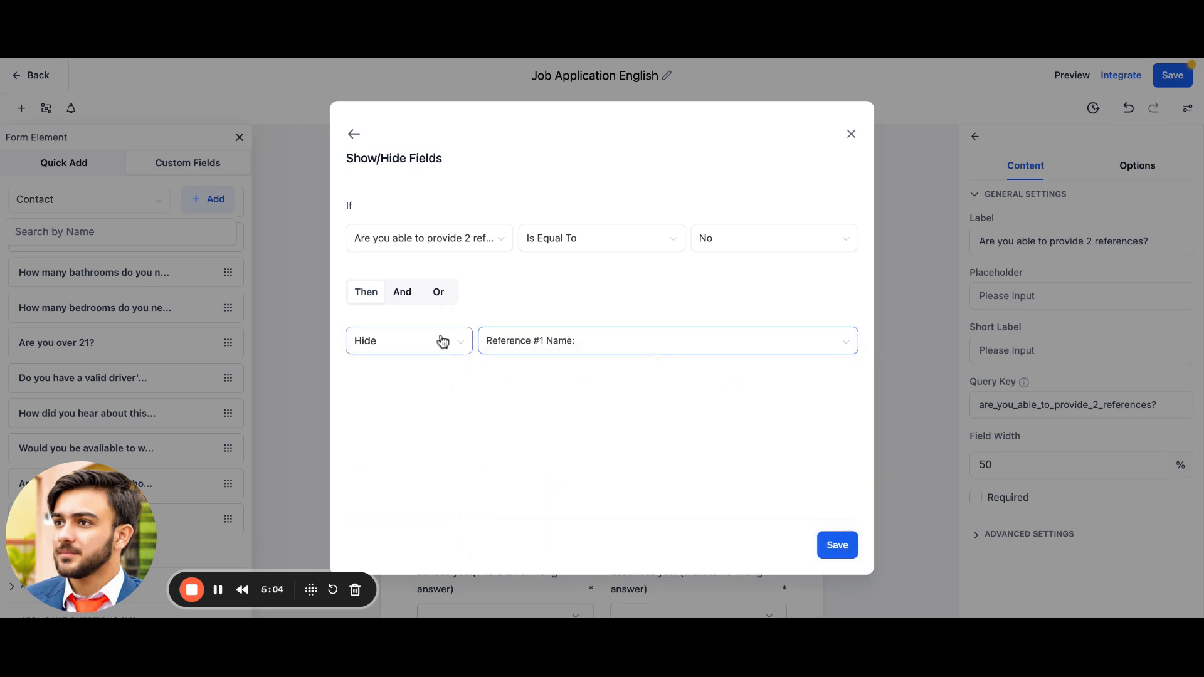
pyautogui.click(401, 293)
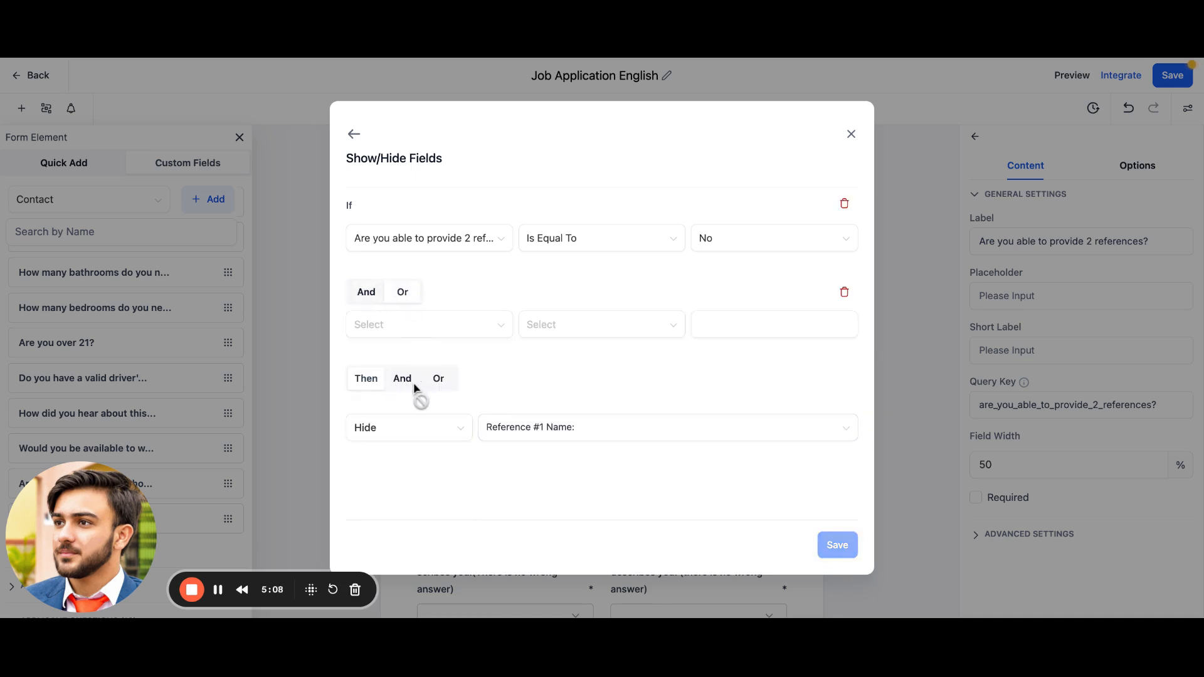
pyautogui.click(844, 293)
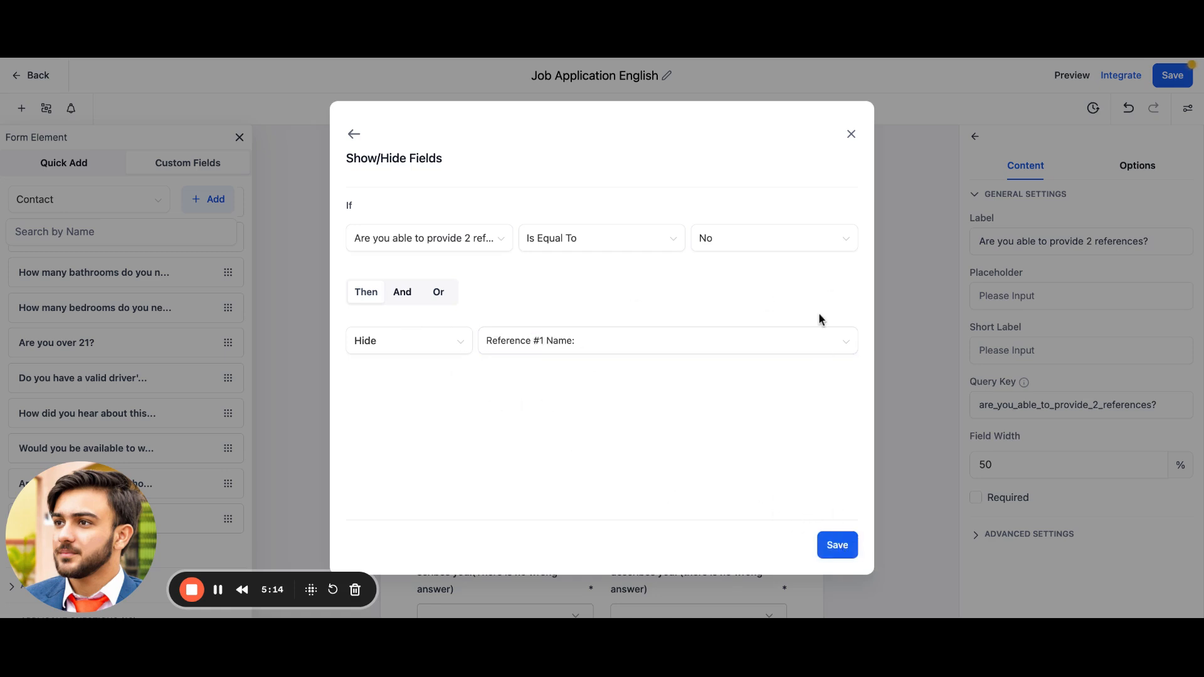
pyautogui.click(838, 545)
# Step: Review the conditions list, close it and save the form
pyautogui.scroll(-2, 553, 432)
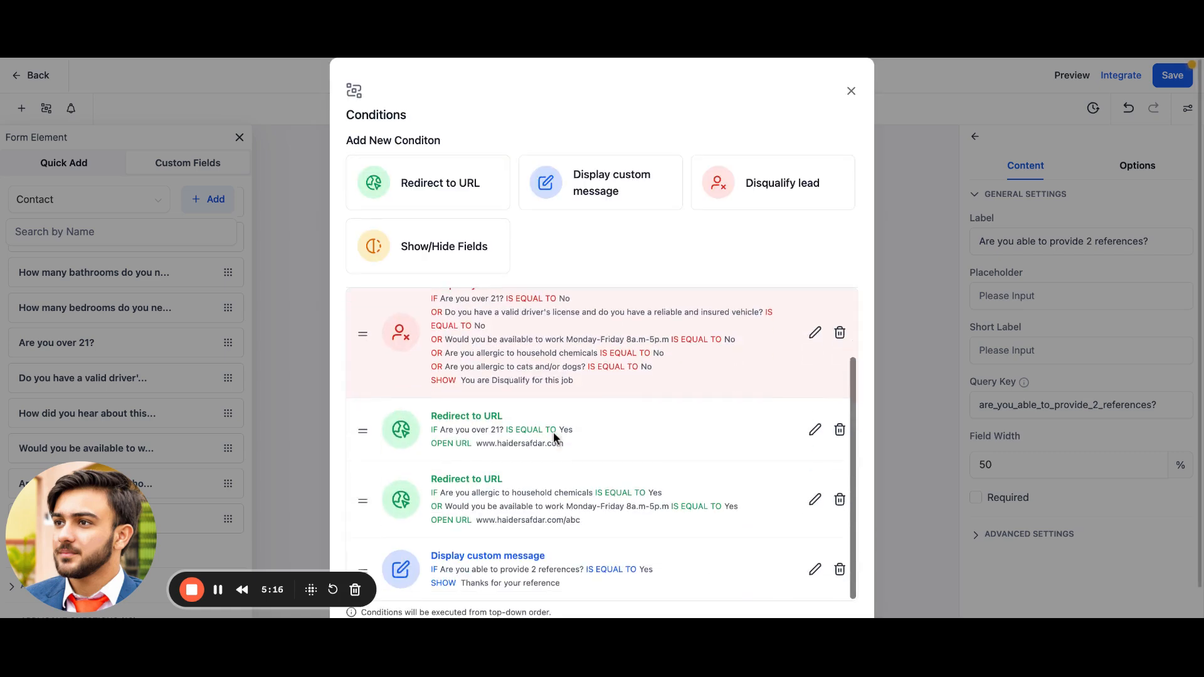
pyautogui.scroll(-1, 543, 488)
pyautogui.scroll(2, 543, 488)
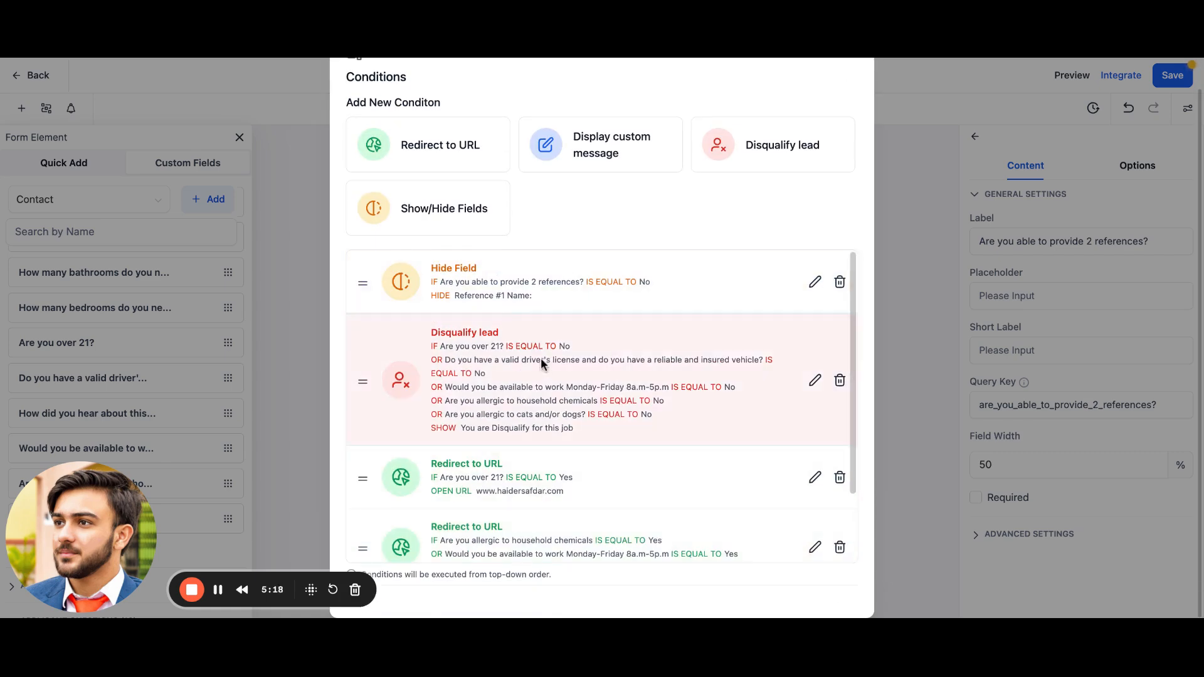
pyautogui.scroll(-2, 543, 363)
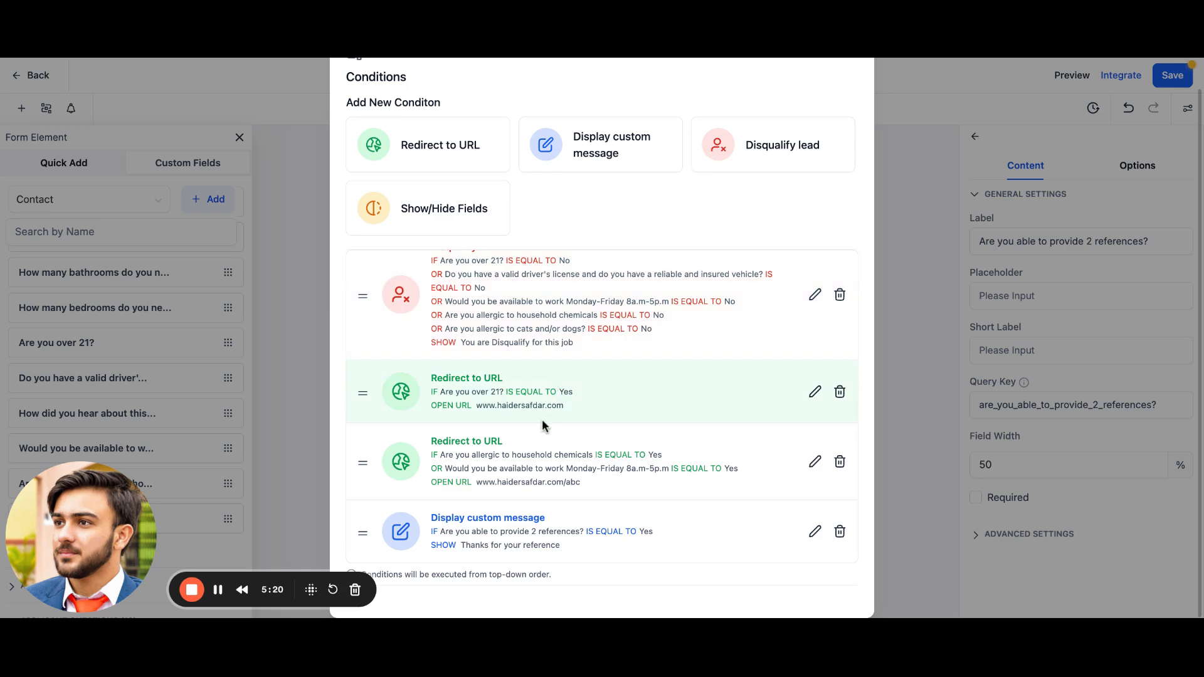
pyautogui.scroll(2, 542, 419)
pyautogui.scroll(1, 815, 188)
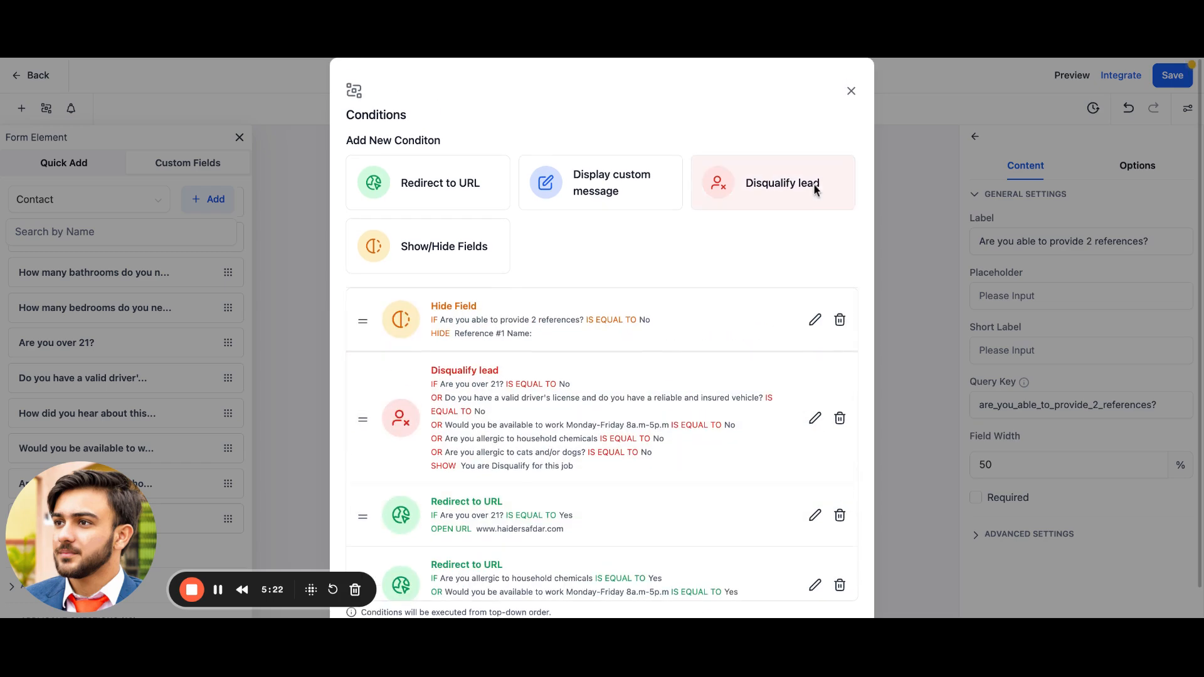
pyautogui.click(851, 92)
pyautogui.click(1170, 76)
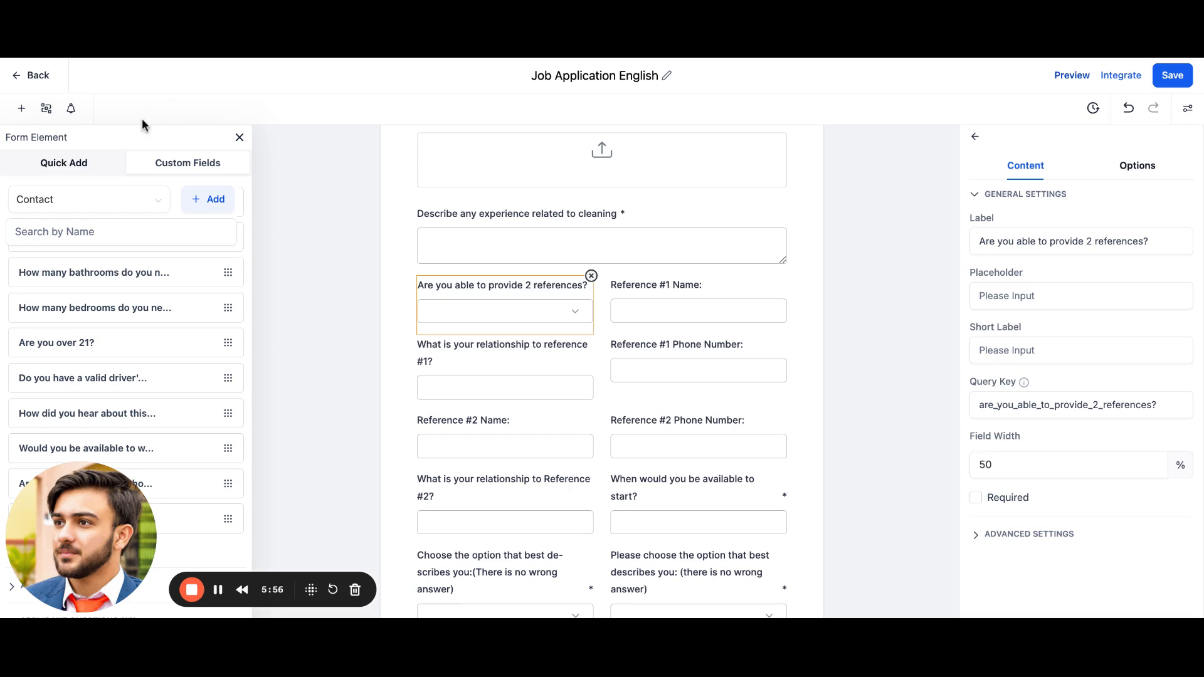
# Step: Reopen the conditions list and examine the order of the saved conditions
pyautogui.click(46, 107)
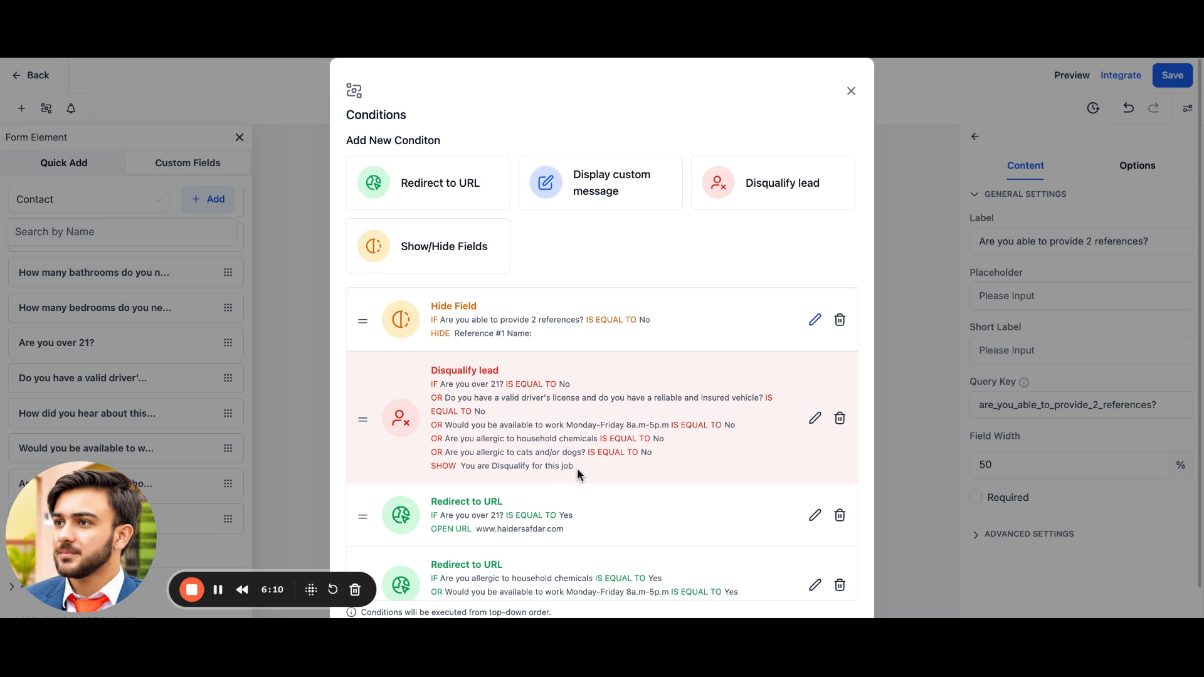
pyautogui.scroll(-2, 561, 435)
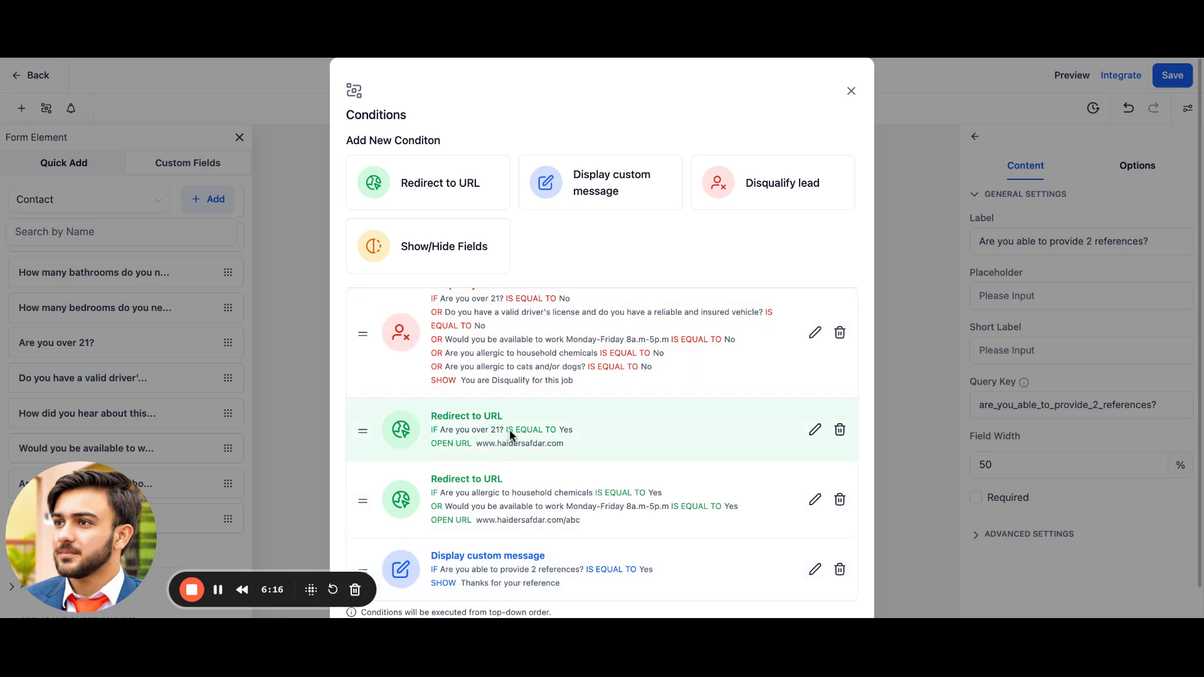
pyautogui.scroll(-1, 519, 518)
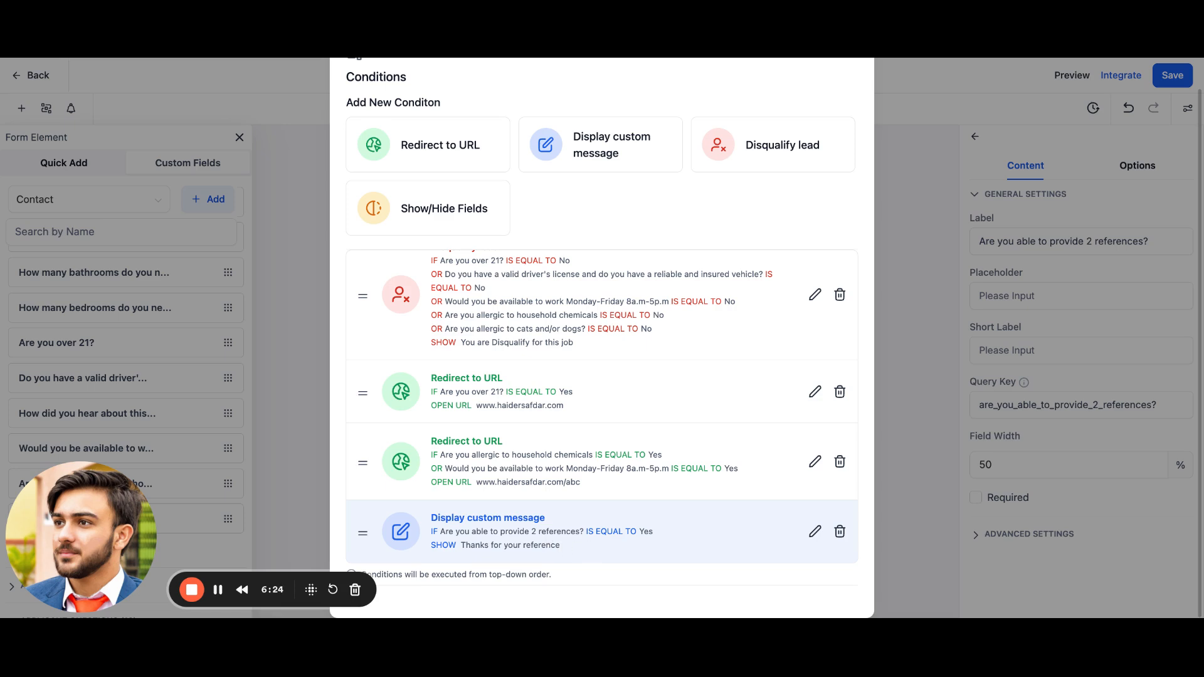
pyautogui.scroll(2, 488, 379)
pyautogui.scroll(-2, 488, 379)
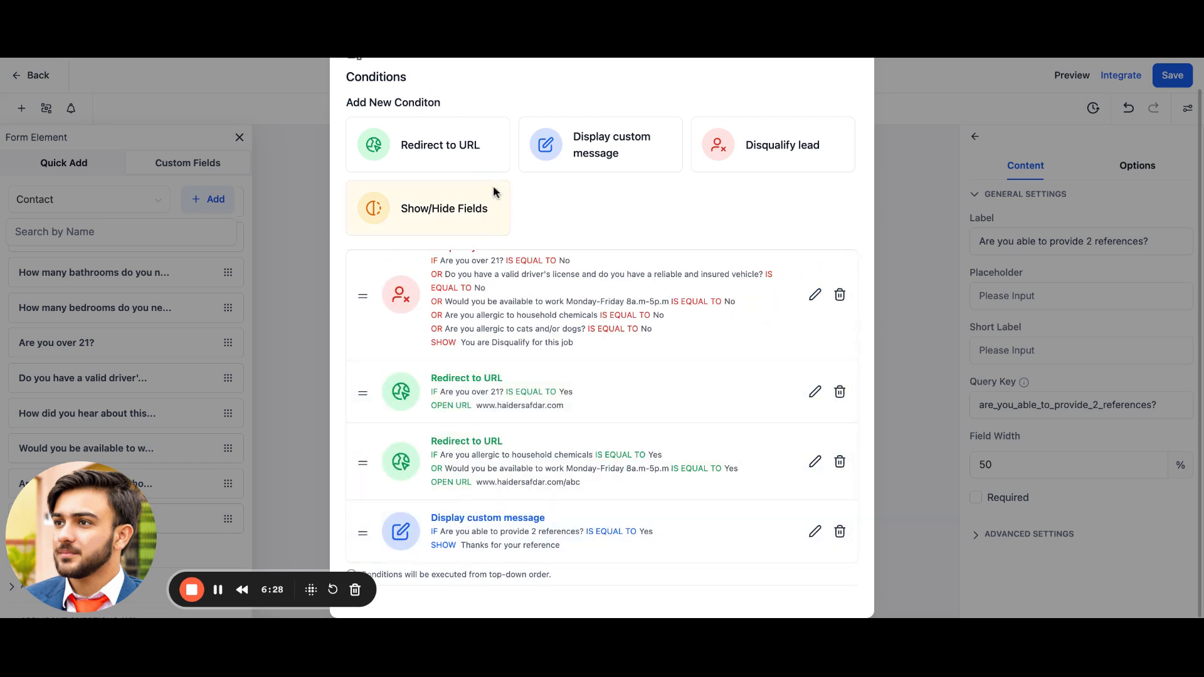
pyautogui.scroll(2, 487, 439)
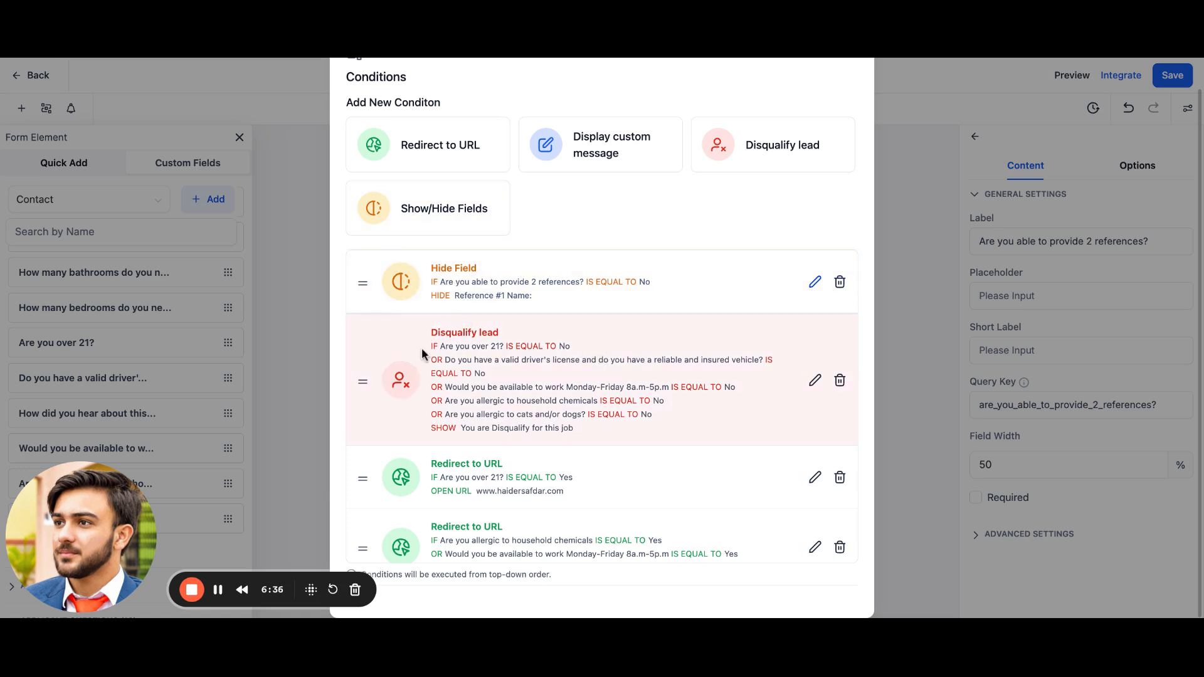
pyautogui.scroll(-1, 525, 398)
pyautogui.scroll(-1, 487, 363)
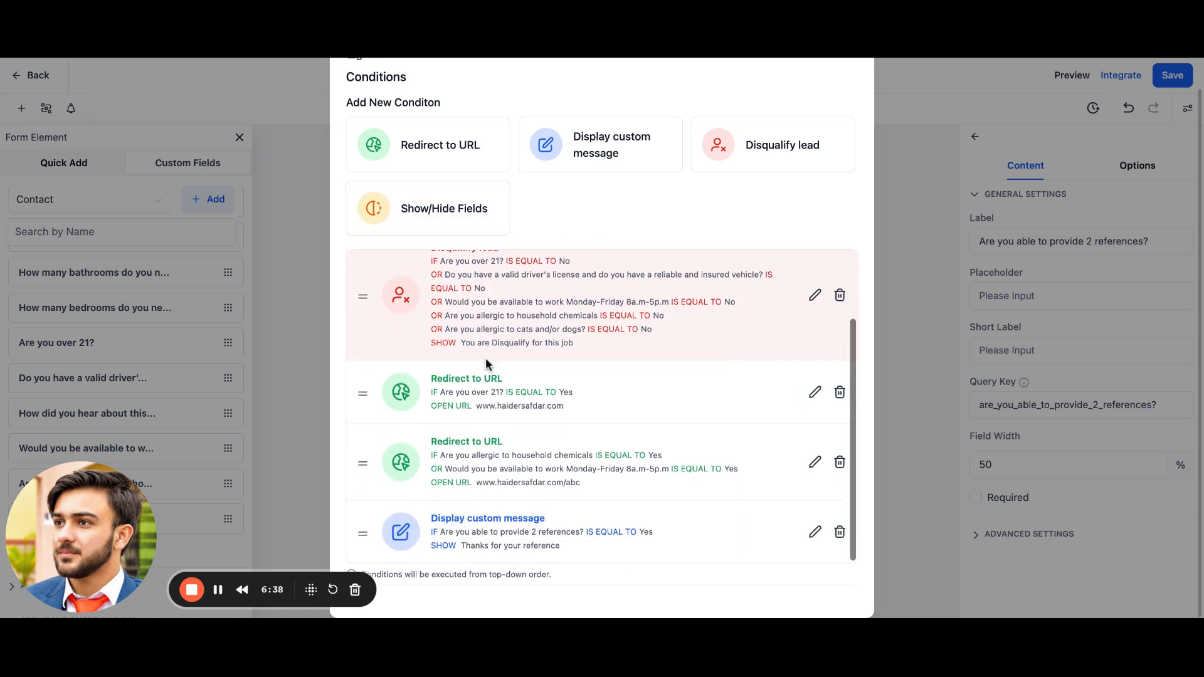
pyautogui.scroll(1, 486, 316)
pyautogui.scroll(-1, 477, 389)
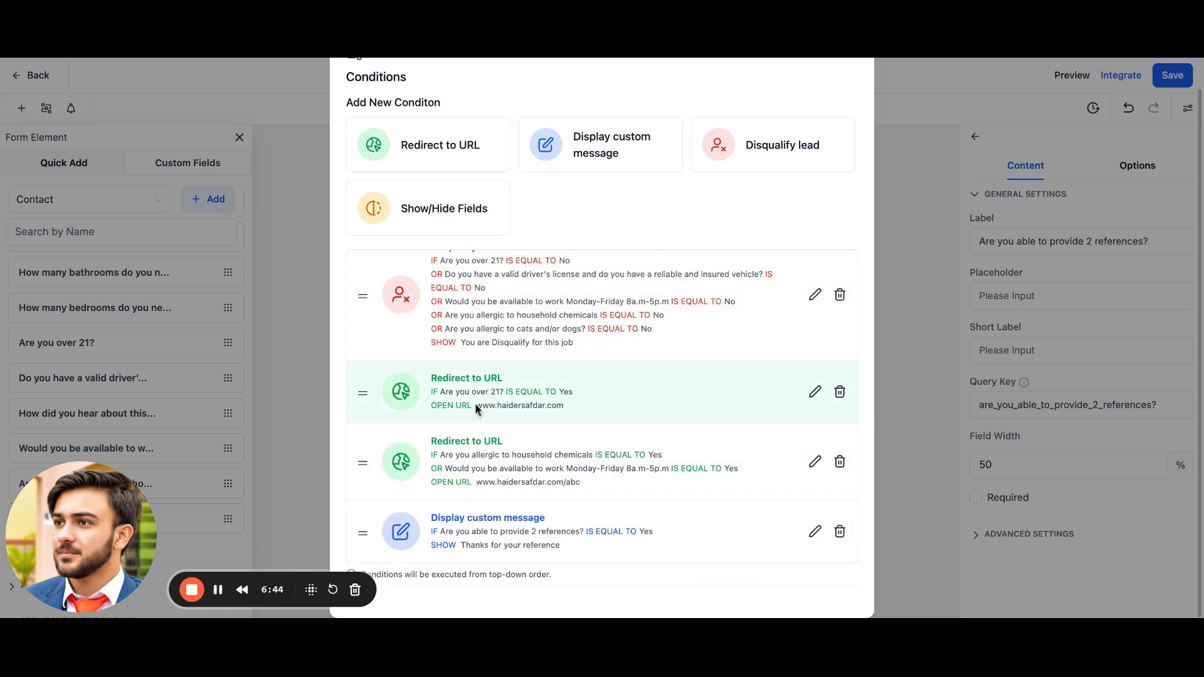
pyautogui.scroll(1, 475, 414)
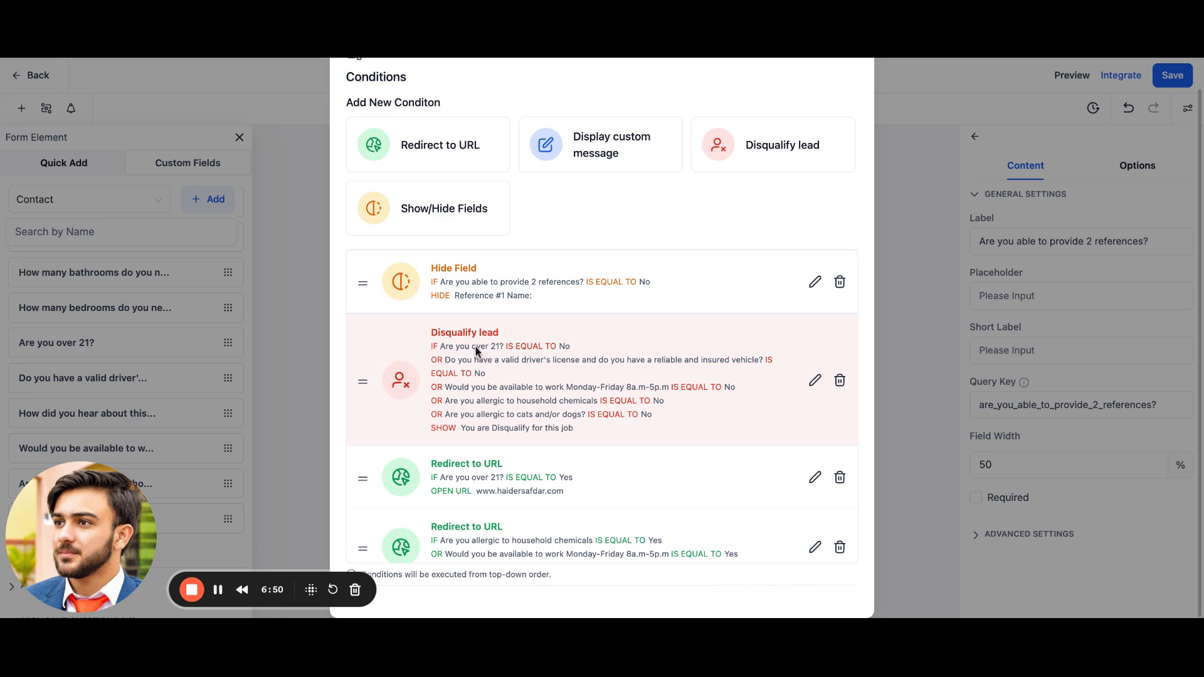
pyautogui.scroll(-2, 487, 389)
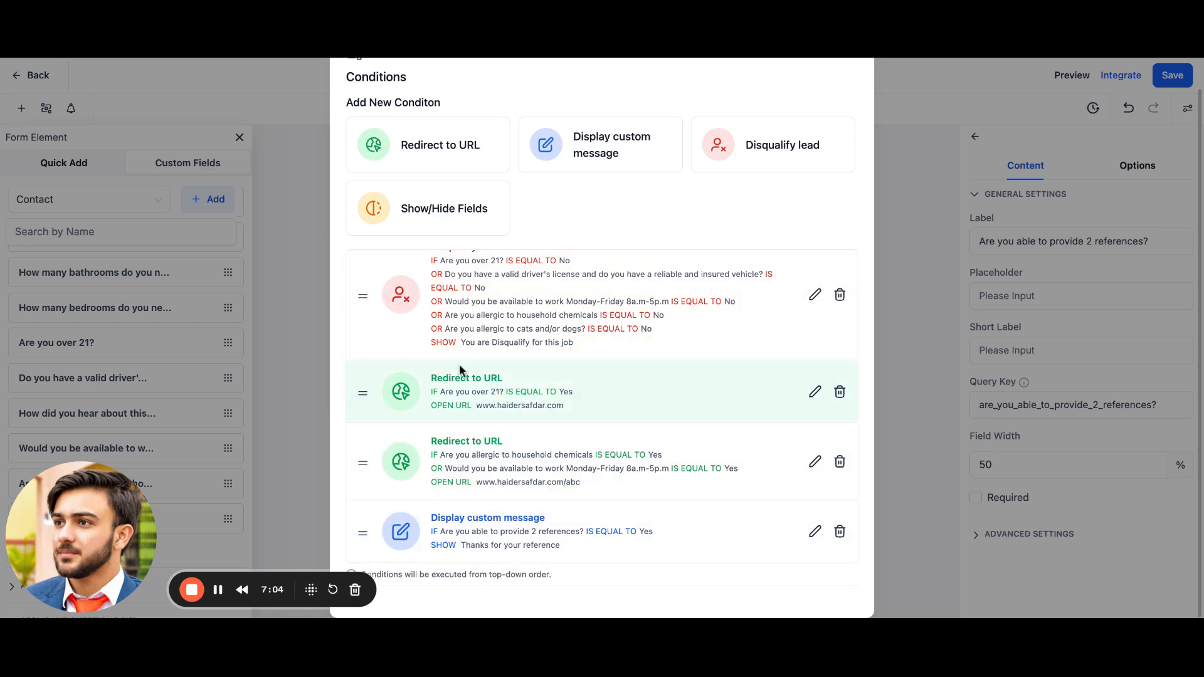
pyautogui.scroll(2, 456, 363)
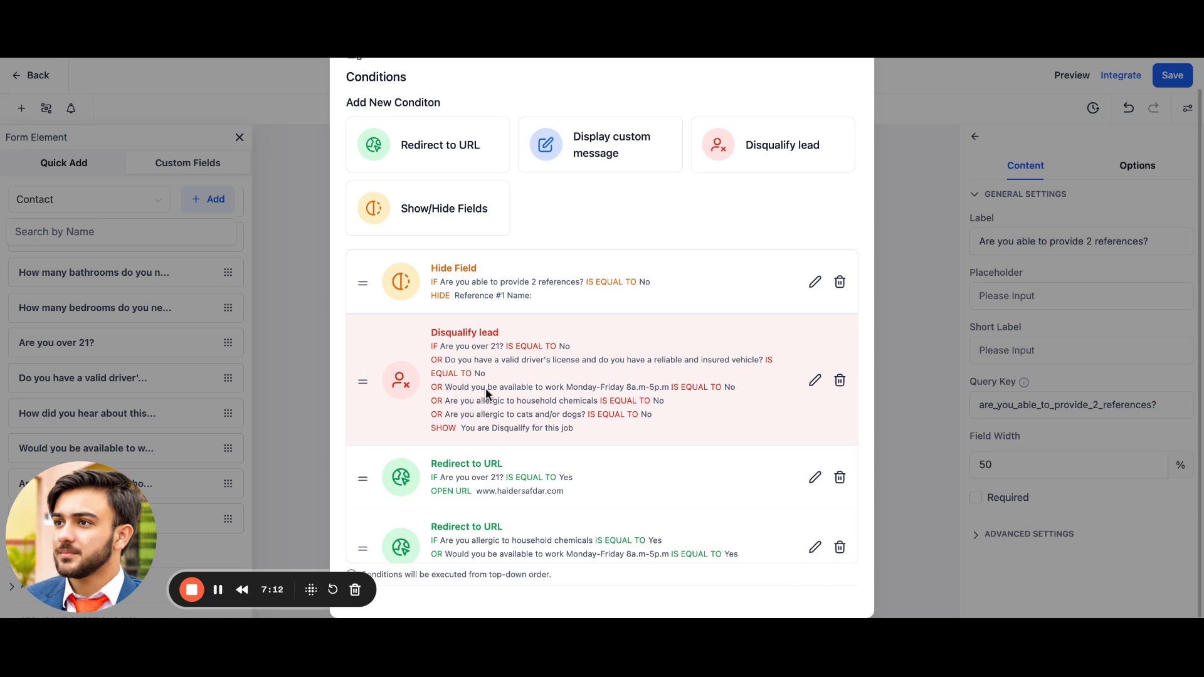
pyautogui.scroll(-3, 371, 391)
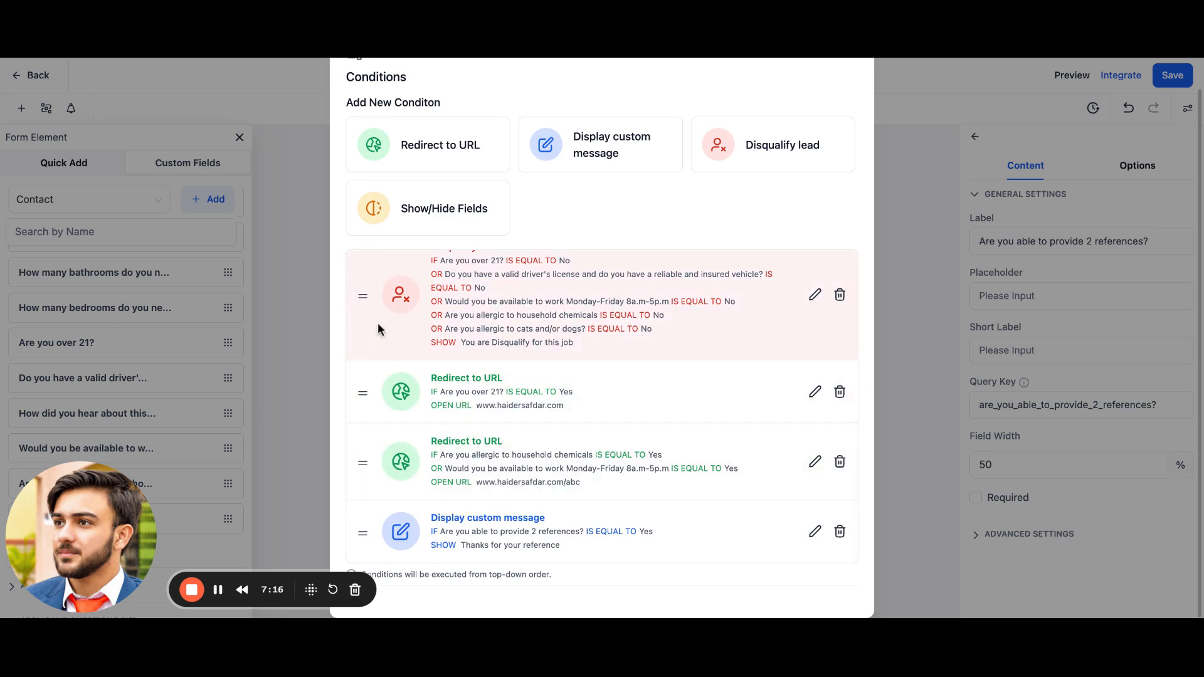
pyautogui.scroll(2, 377, 323)
# Step: Move the Disqualify lead condition below the two Redirect to URL conditions and close the conditions list
pyautogui.moveTo(365, 376); pyautogui.dragTo(366, 386)
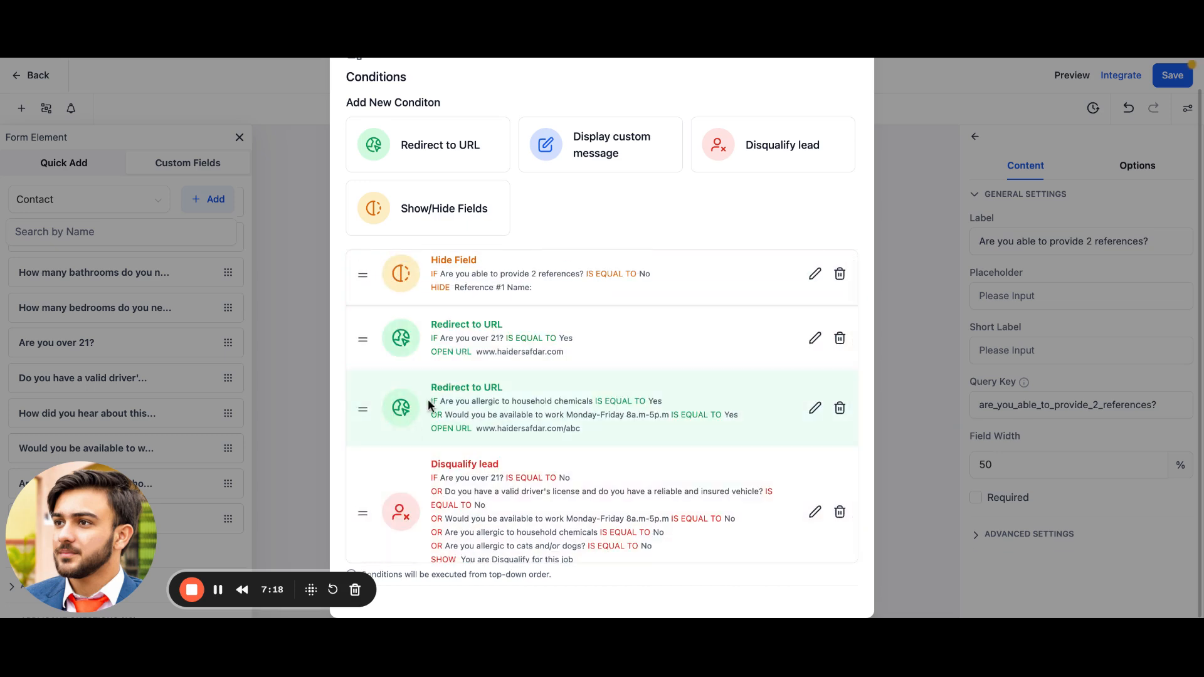
pyautogui.scroll(-3, 429, 392)
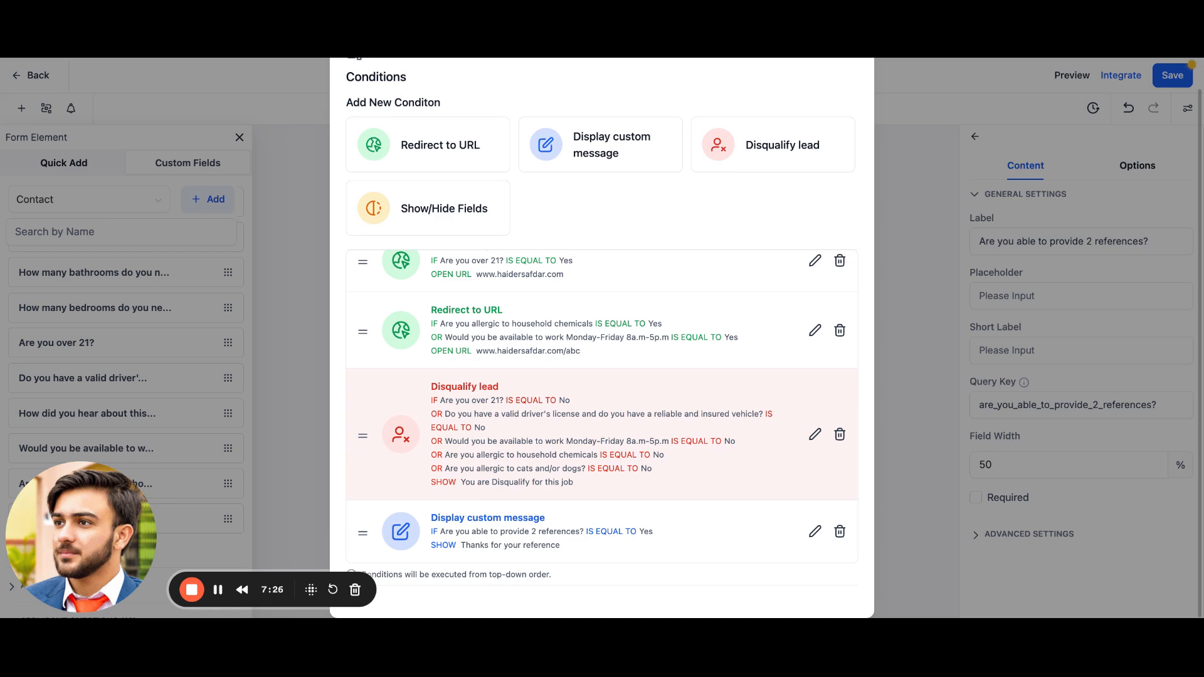
pyautogui.scroll(5, 505, 337)
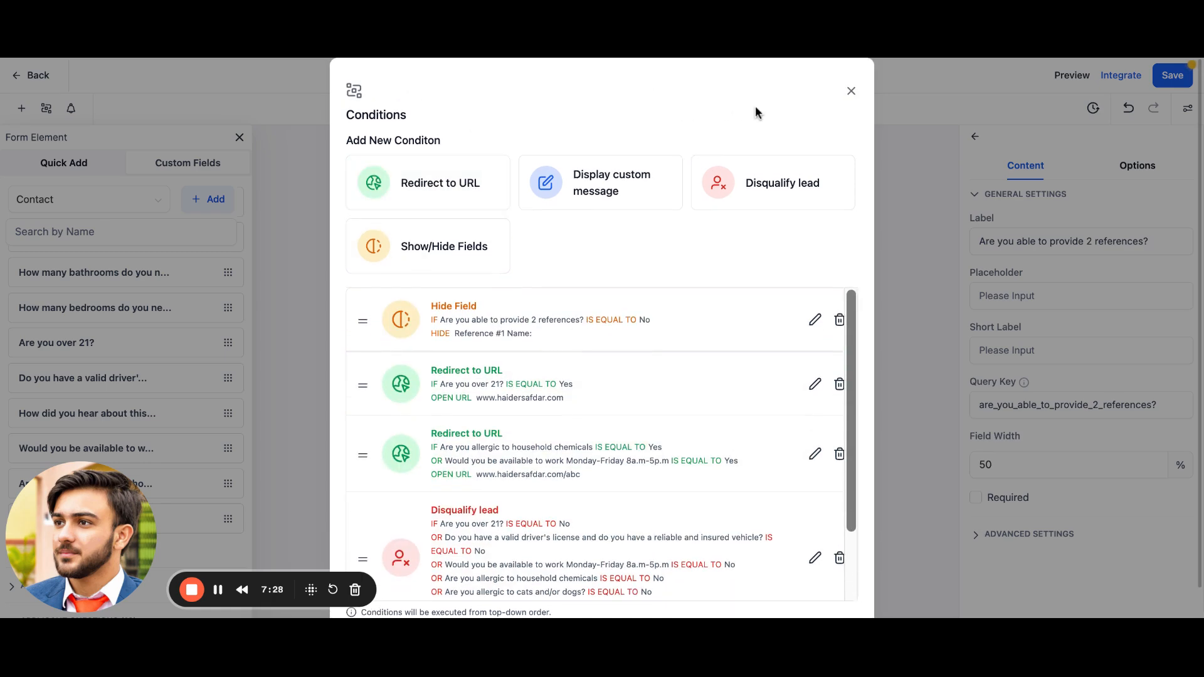
pyautogui.click(851, 92)
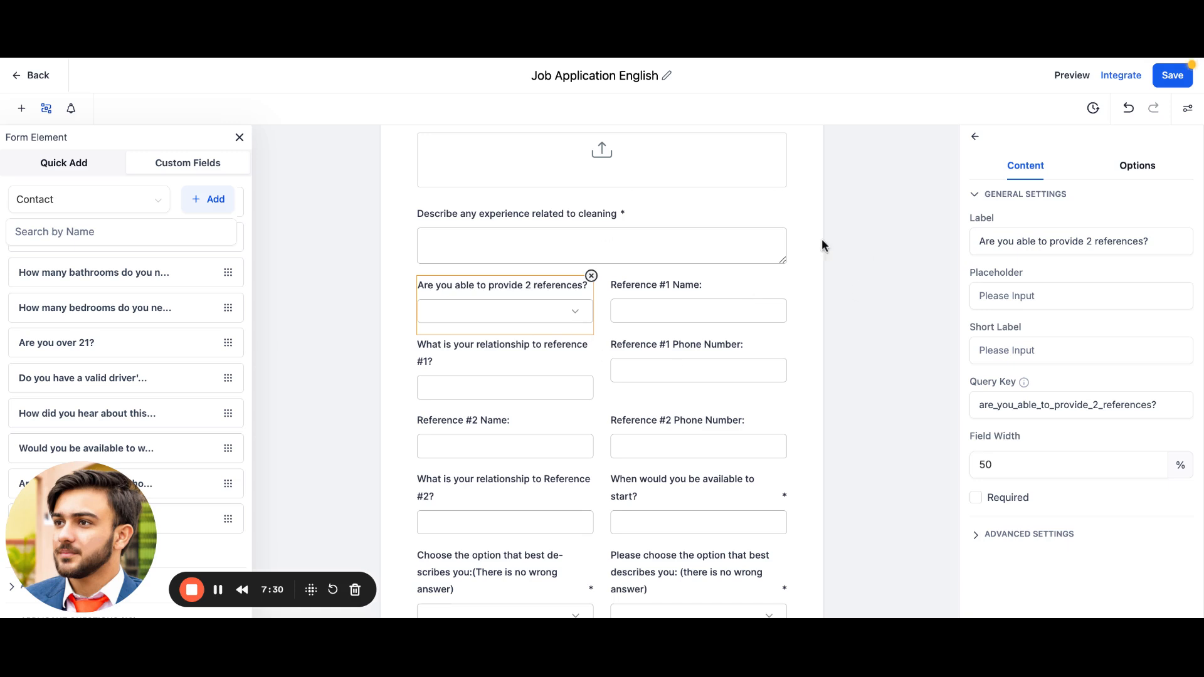